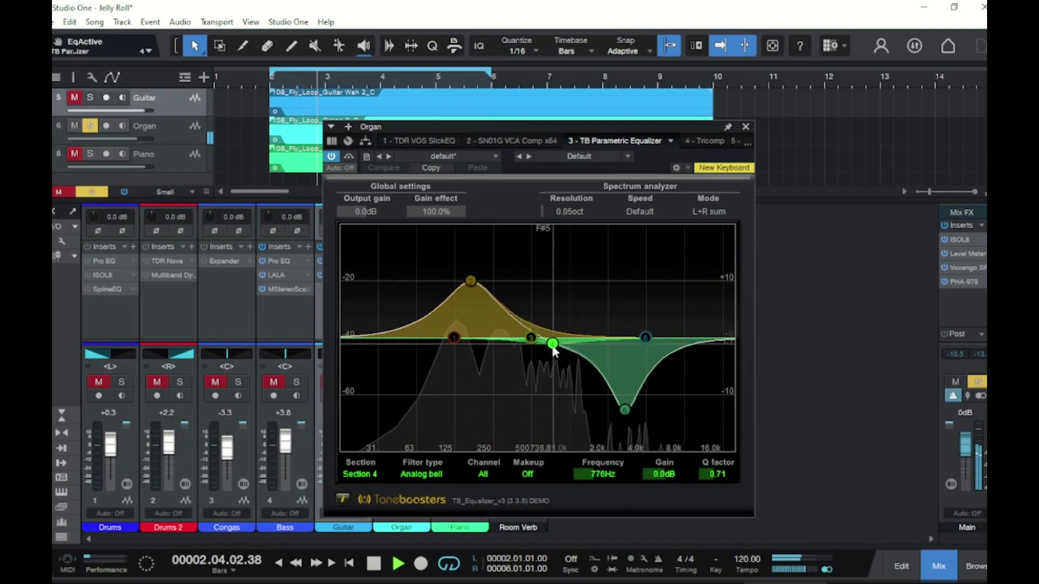
On the Organ's parametric equalizer, turn section 5 into a boost and narrow section 4's cut at 679 Hz to a Q of 2.87, deepening it.
drag(625, 409, 621, 290)
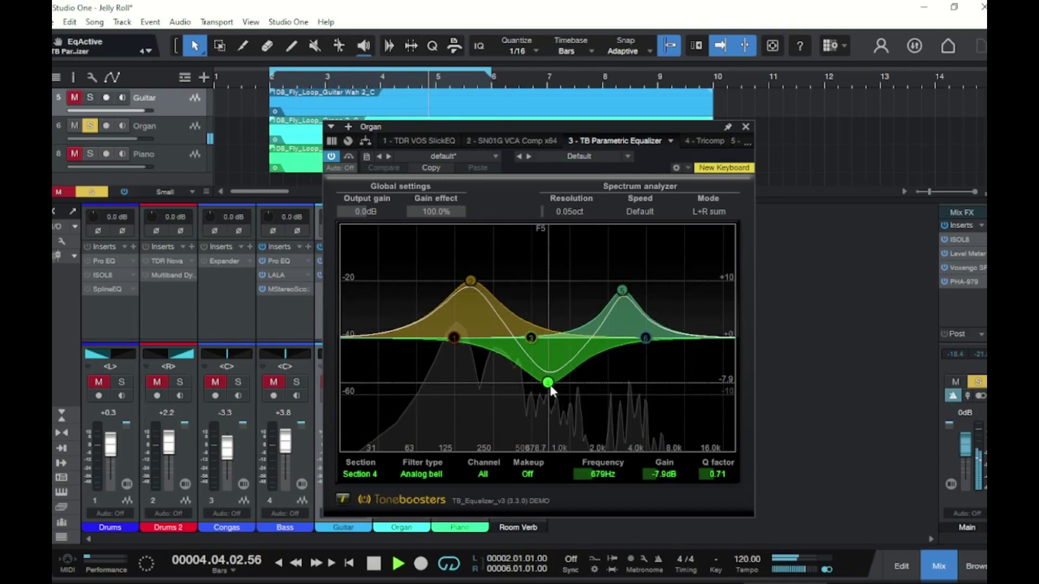
scroll(546, 394, up, 5)
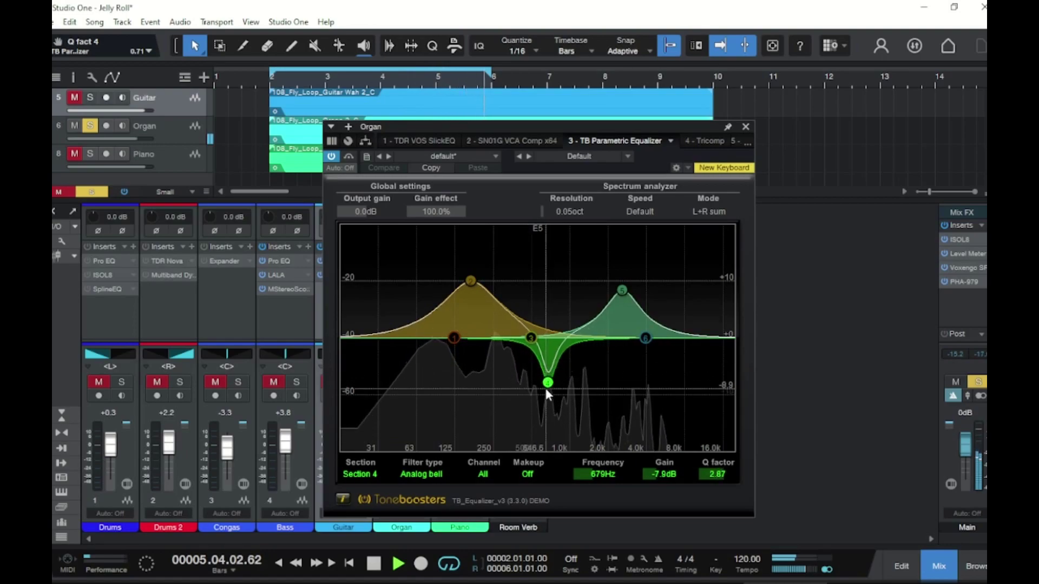
drag(547, 386, 547, 420)
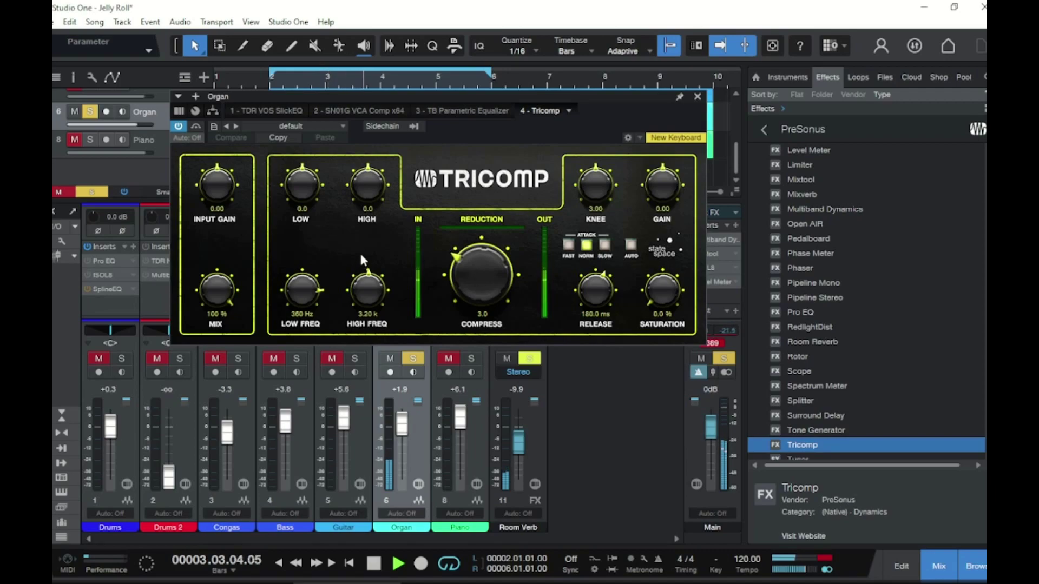
Stop playback, close the Drums 2 TDR Nova window and reposition the plugin window behind it.
key(space)
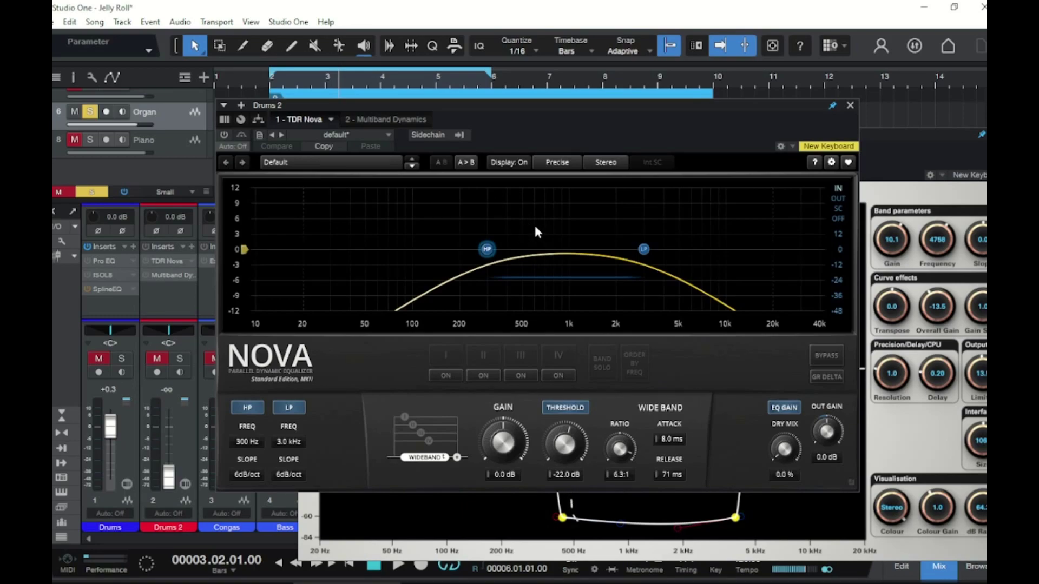
click(850, 106)
drag(696, 153, 636, 106)
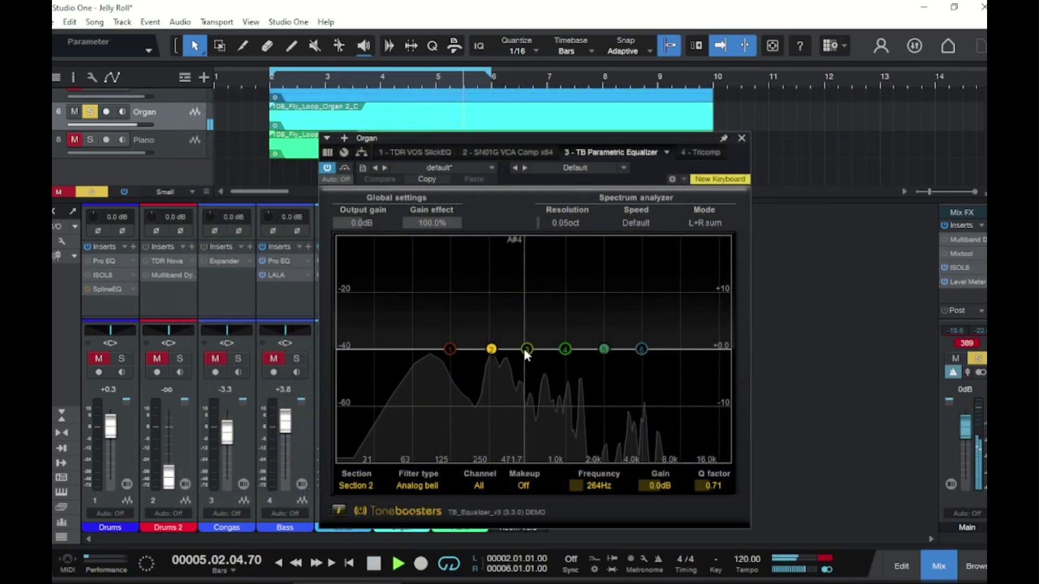
Shape section 3 of the Organ's parametric equalizer into a narrow 17.6 dB boost at 739 Hz with a Q of 8.18.
drag(524, 350, 538, 290)
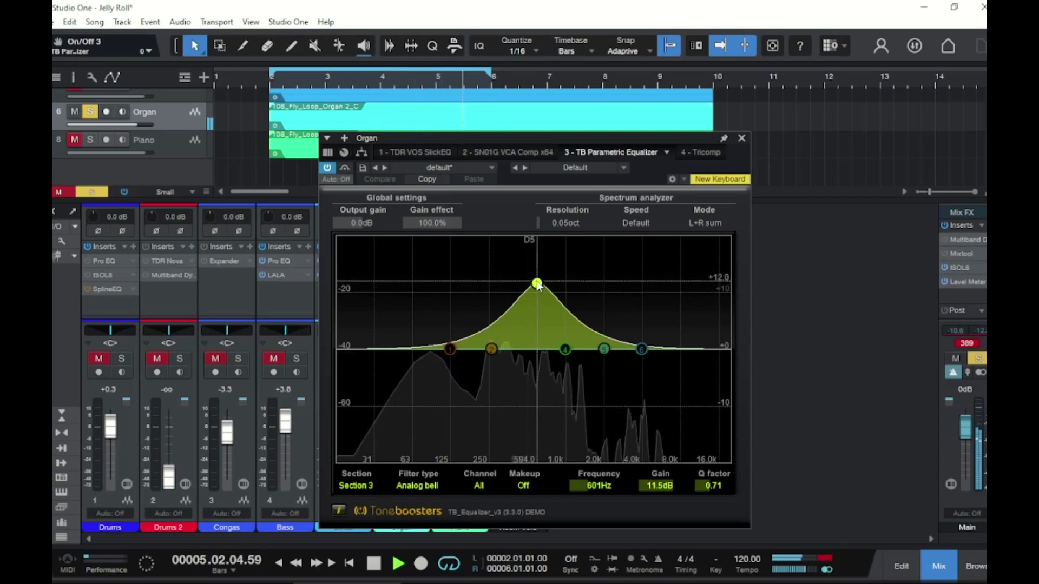
scroll(539, 286, up, 10)
scroll(538, 287, up, 10)
drag(539, 286, 550, 254)
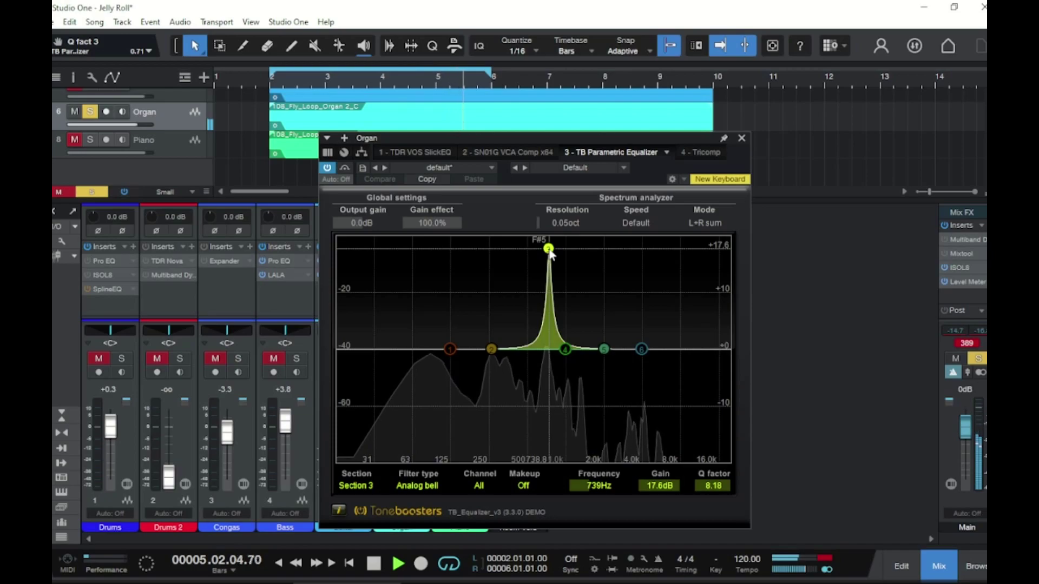
Turn section 3 into a -16.1 dB cut at 483 Hz and close the Organ equalizer window.
click(549, 248)
drag(549, 250, 526, 444)
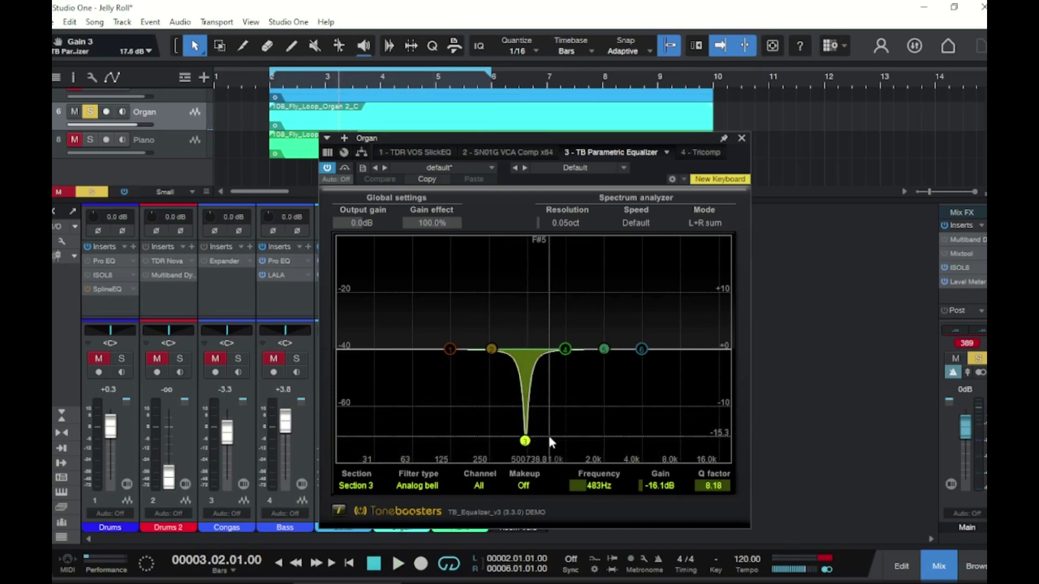
click(742, 139)
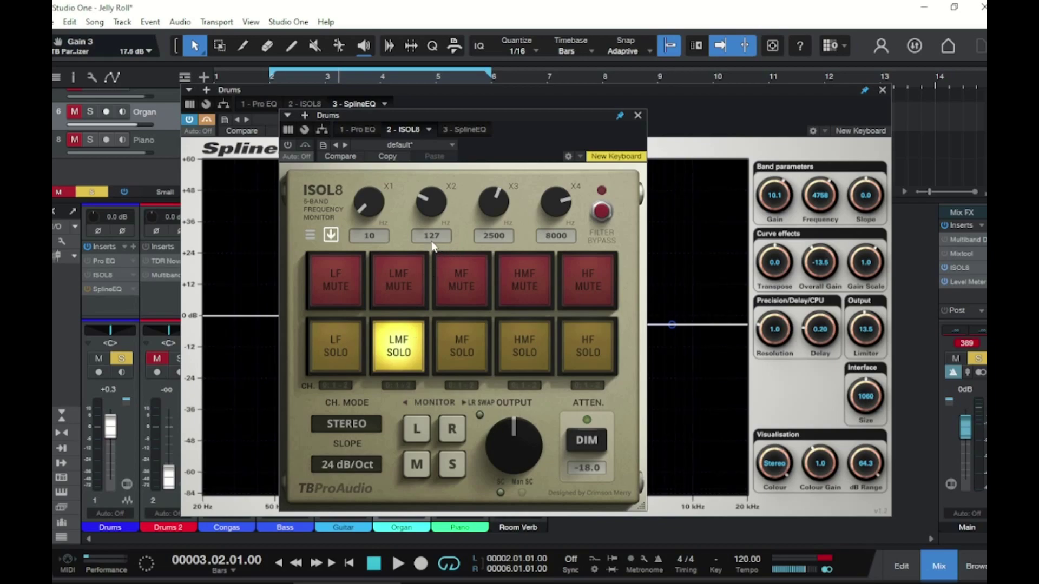
Activate ISOL8 on the Drums channel, start playback and close the ISOL8 window.
click(288, 146)
key(space)
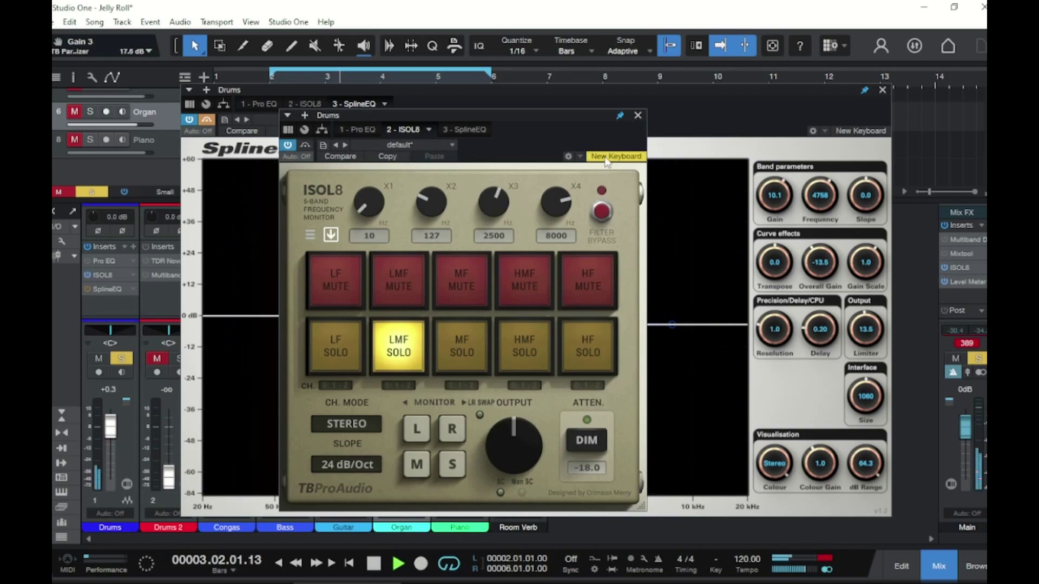
click(638, 116)
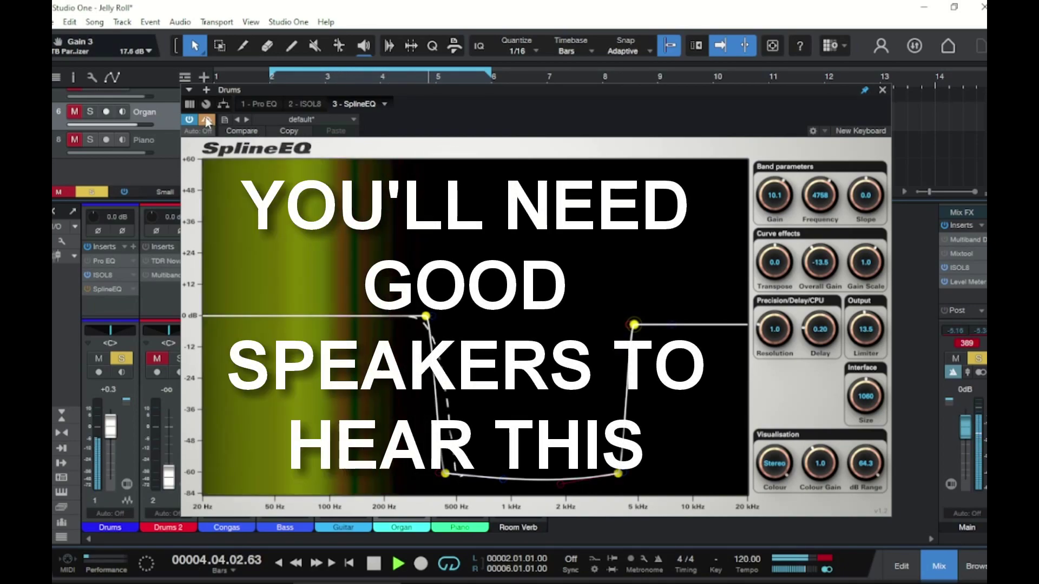
Compare the Drums with SplineEQ active and bypassed during playback, ending bypassed, and stop playback.
click(206, 119)
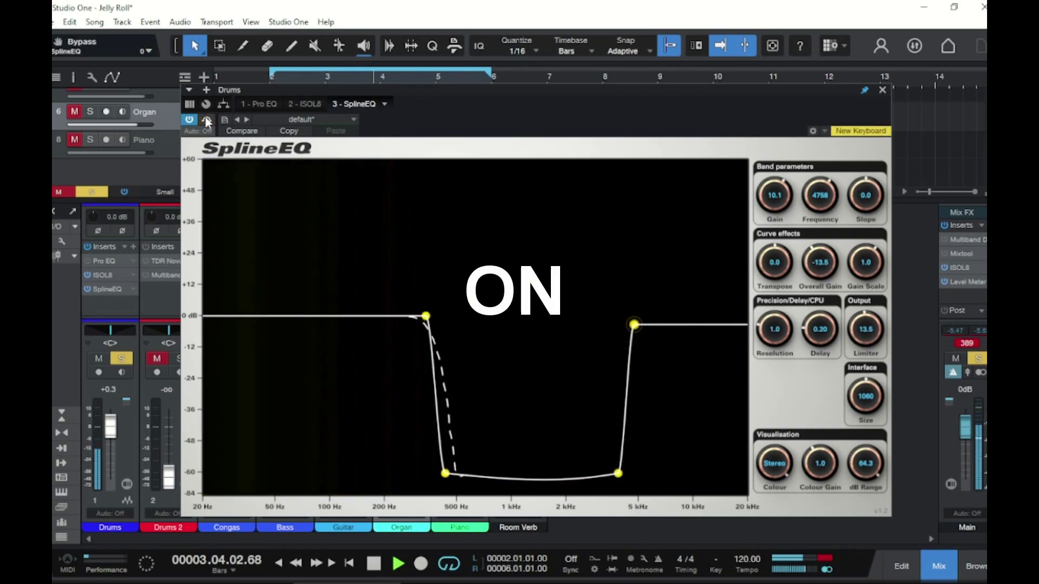
click(206, 121)
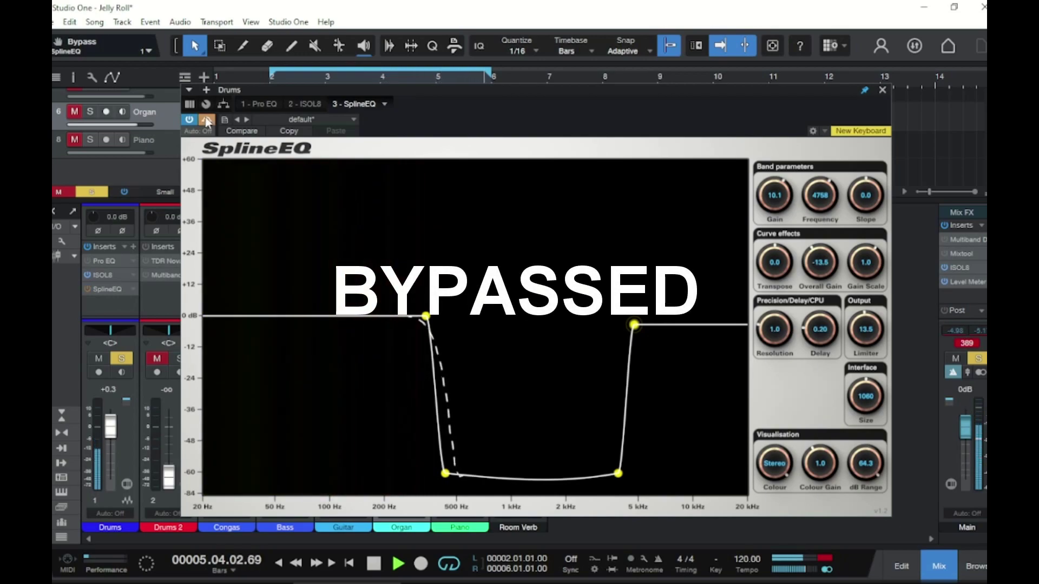
click(206, 122)
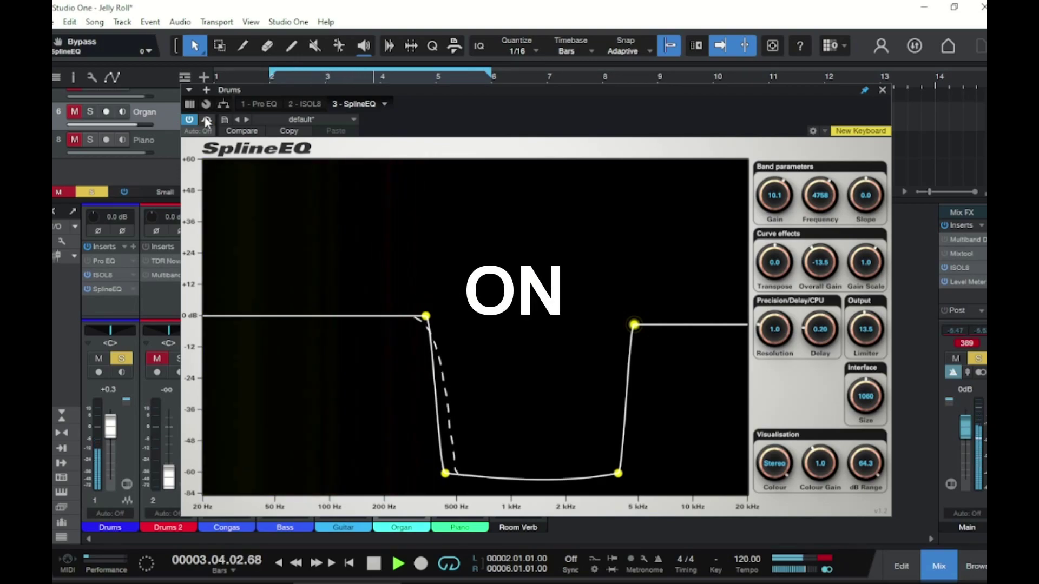
click(205, 118)
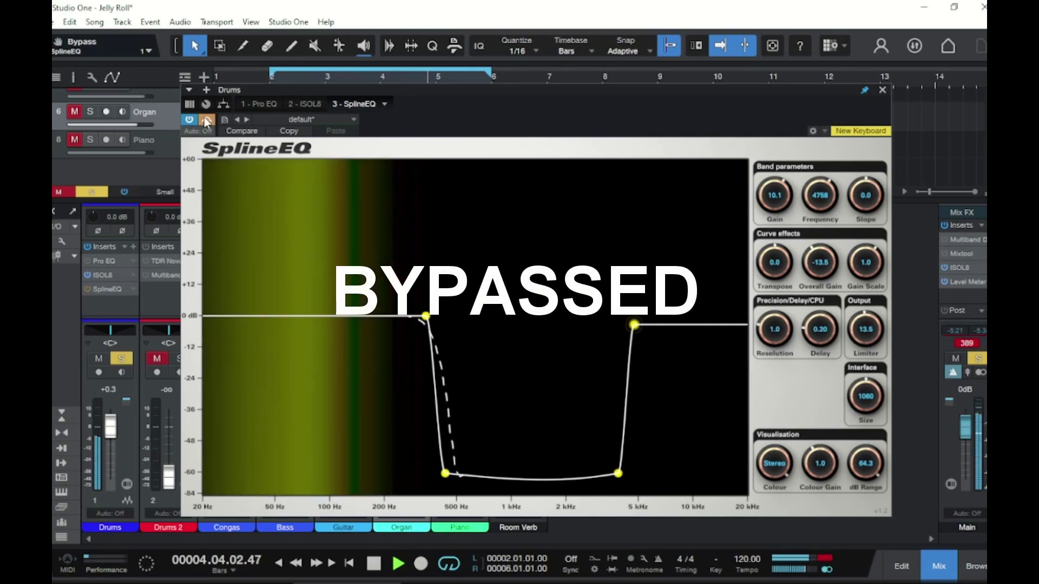
key(space)
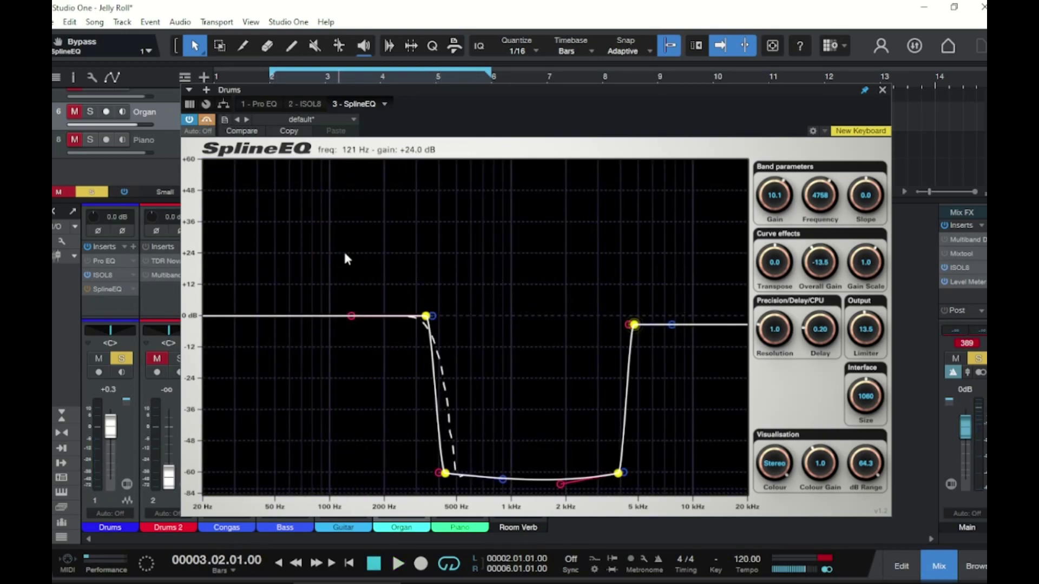
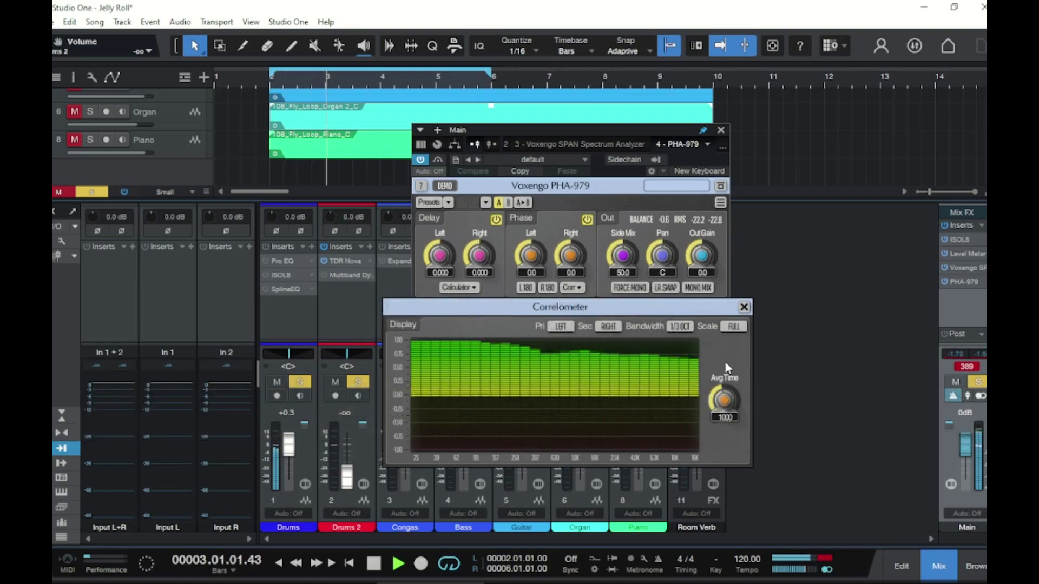
Reopen PHA-979's Correlometer and compare the correlation with the left channel's 180-degree phase inversion on and off, ending with playback stopped.
click(578, 288)
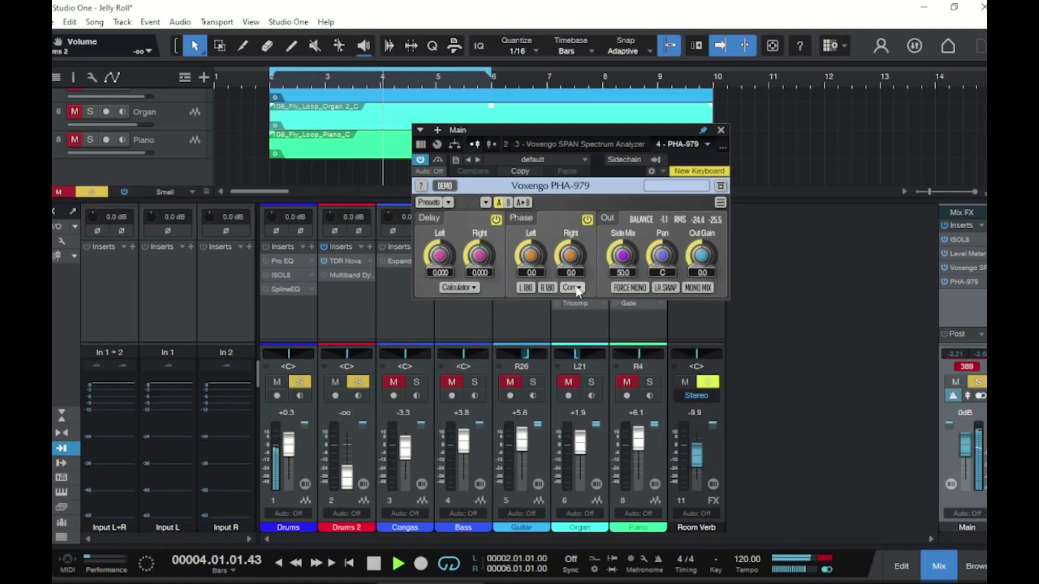
click(563, 289)
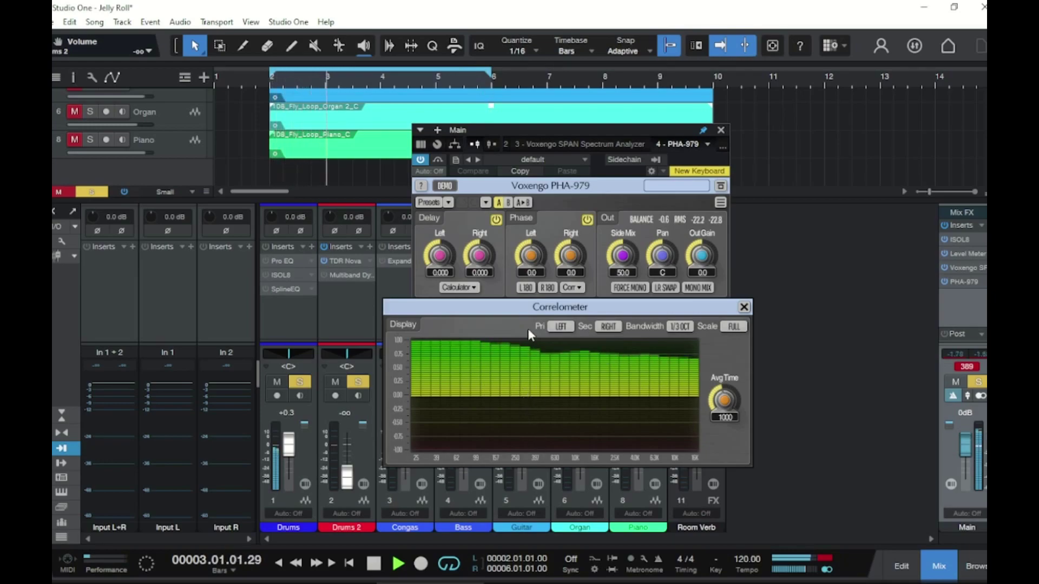
click(525, 288)
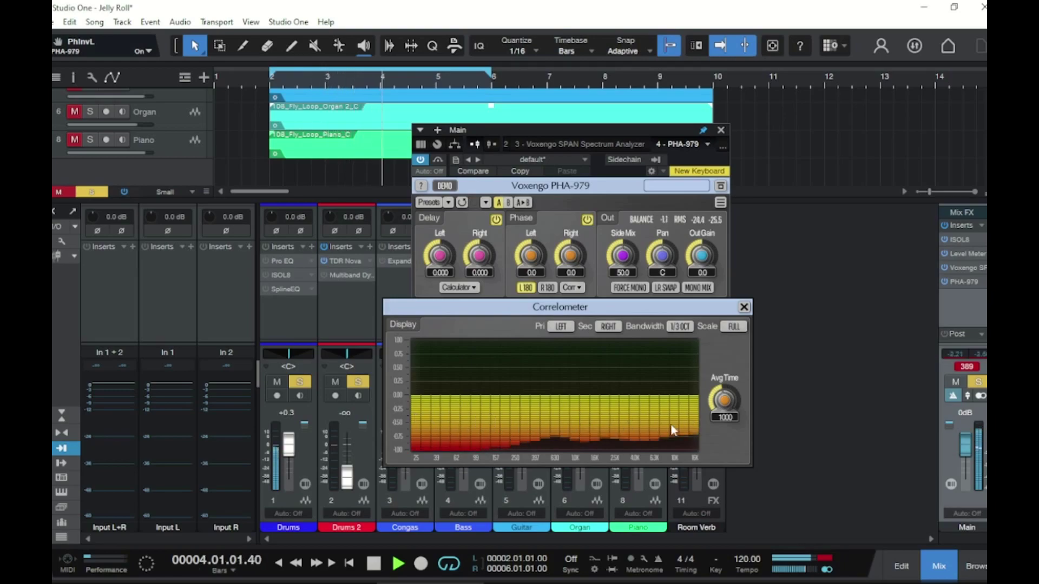
click(523, 288)
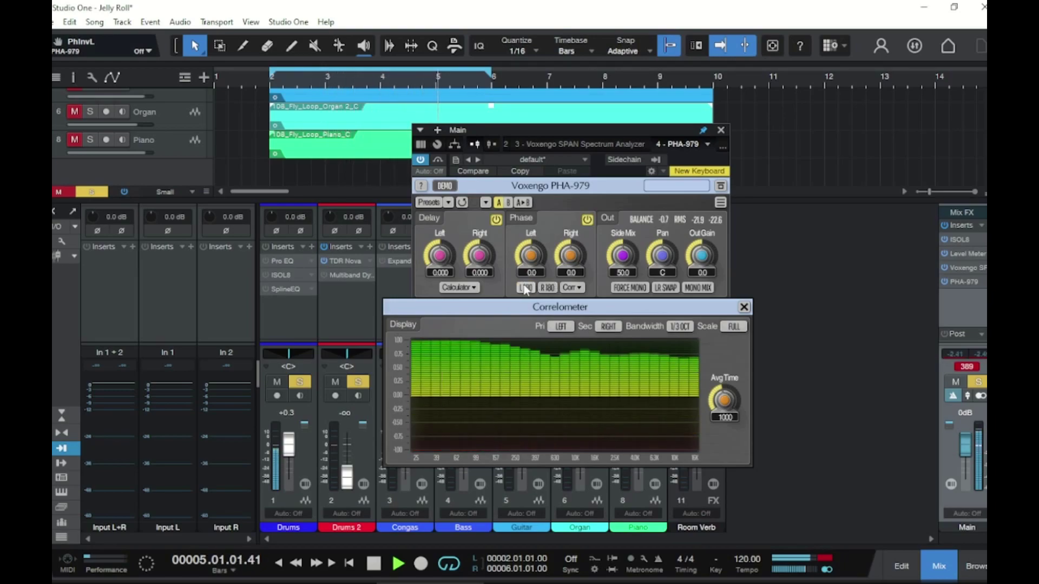
key(space)
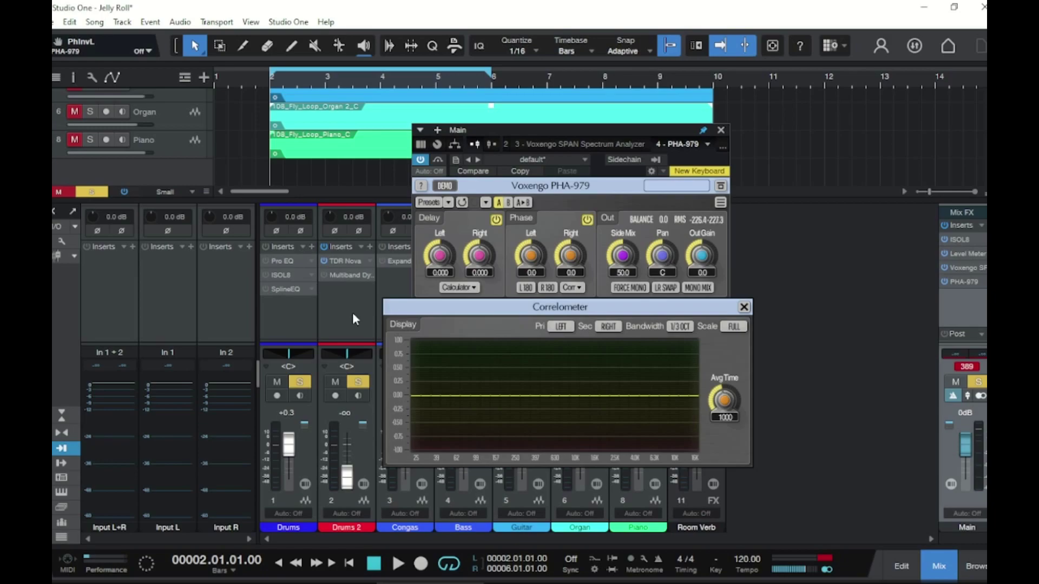
Open TDR Nova on the Drums 2 channel, move its window aside and hide the input channels in the mixer.
click(352, 262)
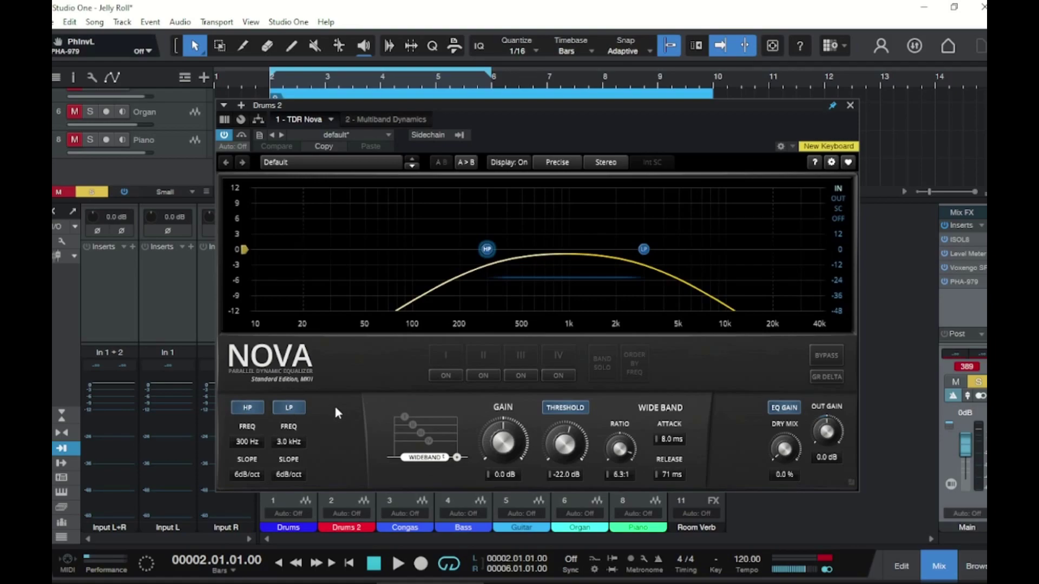
drag(430, 137, 477, 141)
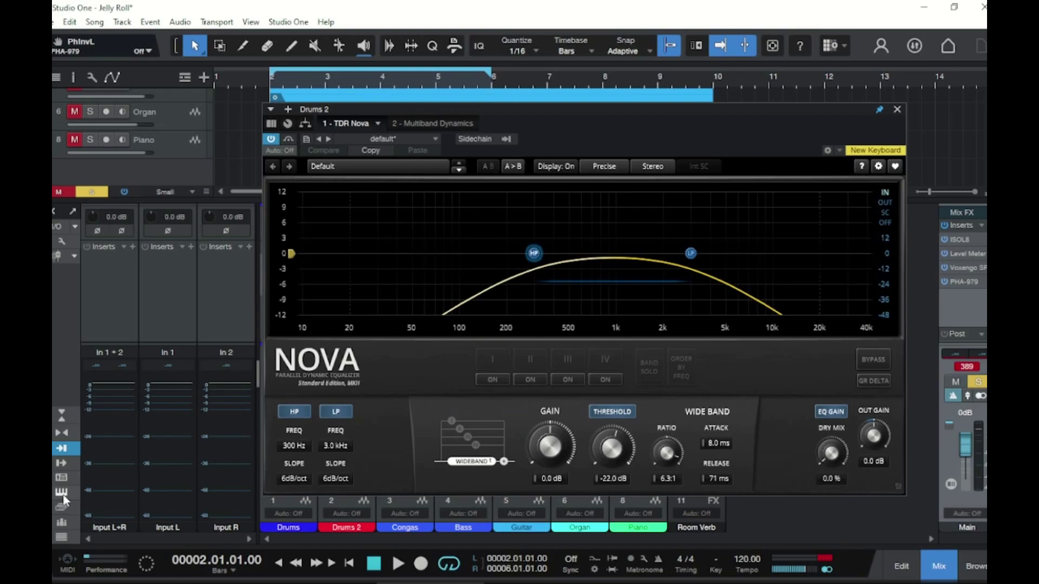
click(65, 448)
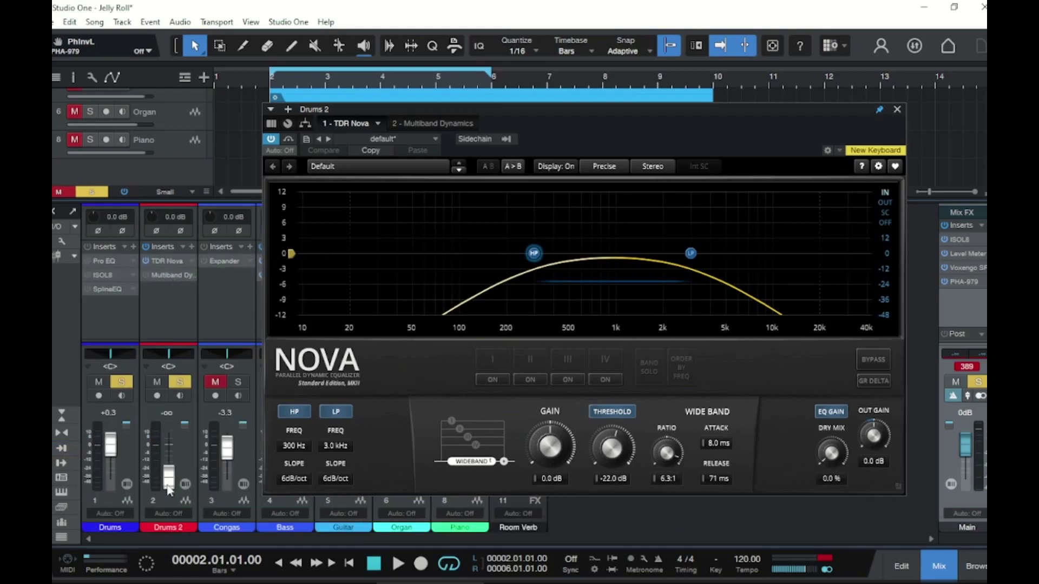
Start playback and raise the Drums 2 channel volume to +2.2 dB.
key(space)
drag(169, 490, 161, 468)
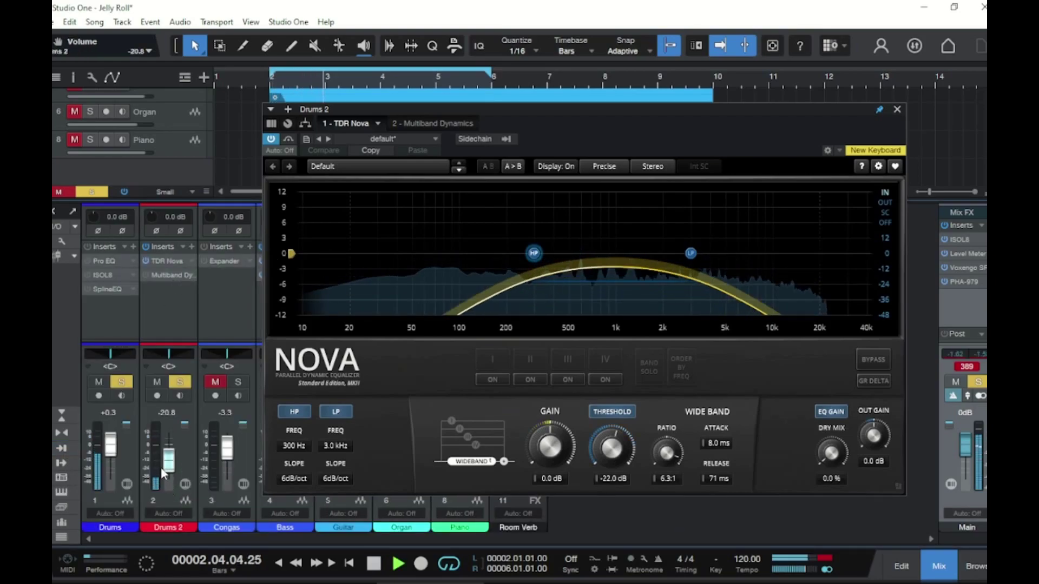
drag(161, 465, 180, 457)
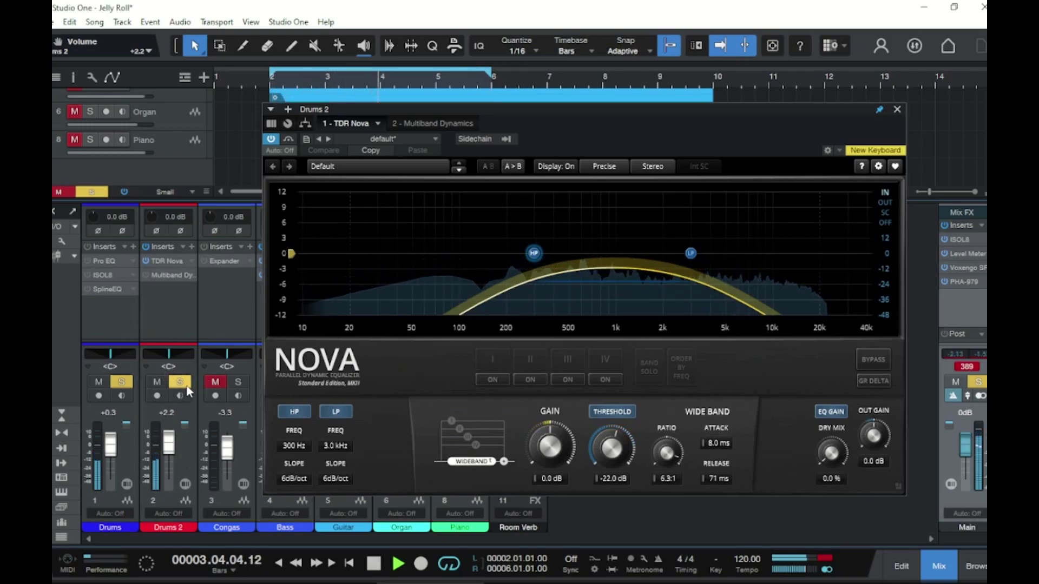
Listen to Drums 2 alone, bring the Drums channel back into the solo to compare, and stop playback.
click(122, 384)
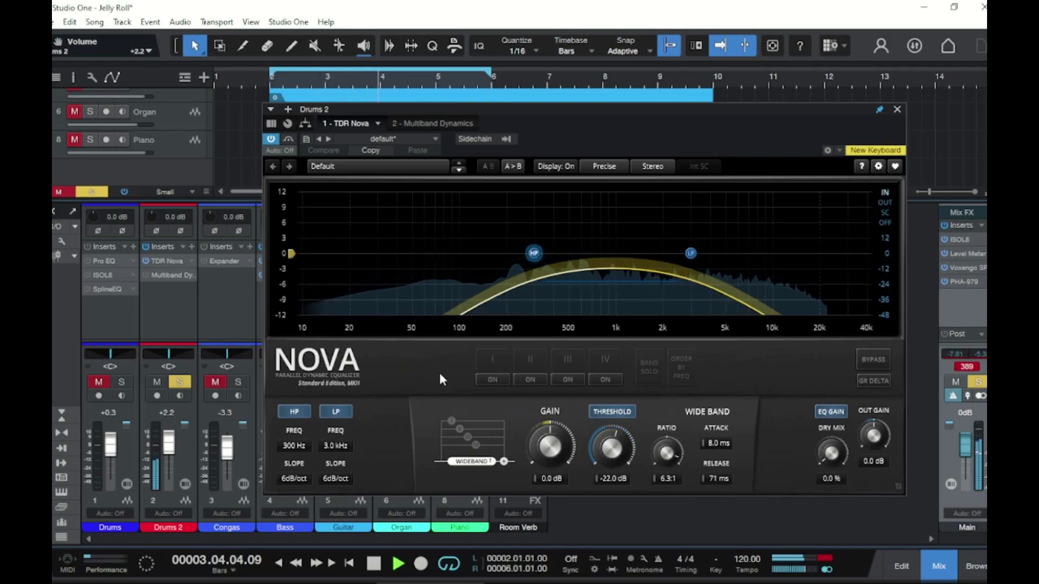
click(98, 382)
click(122, 382)
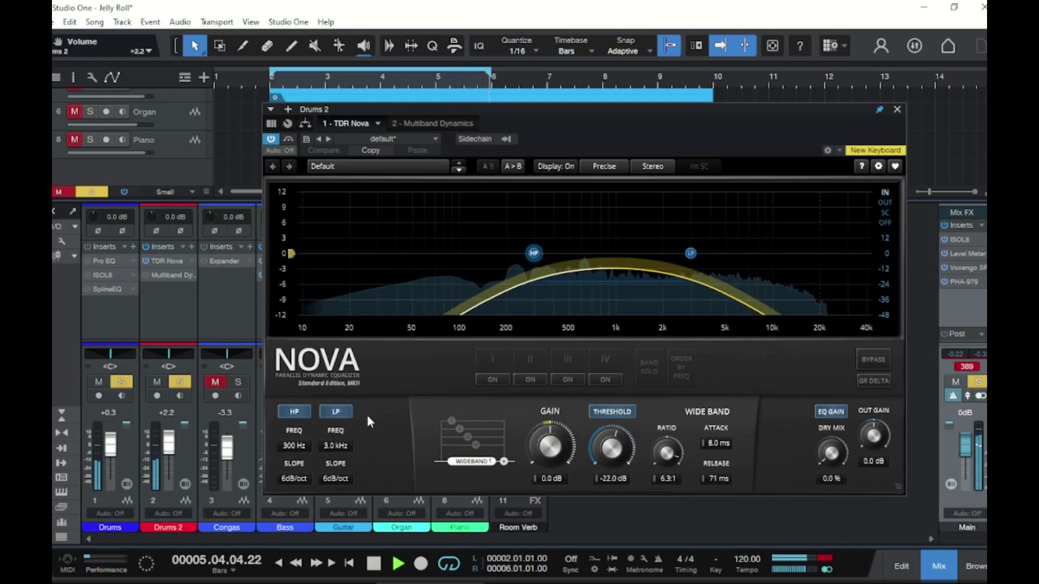
key(space)
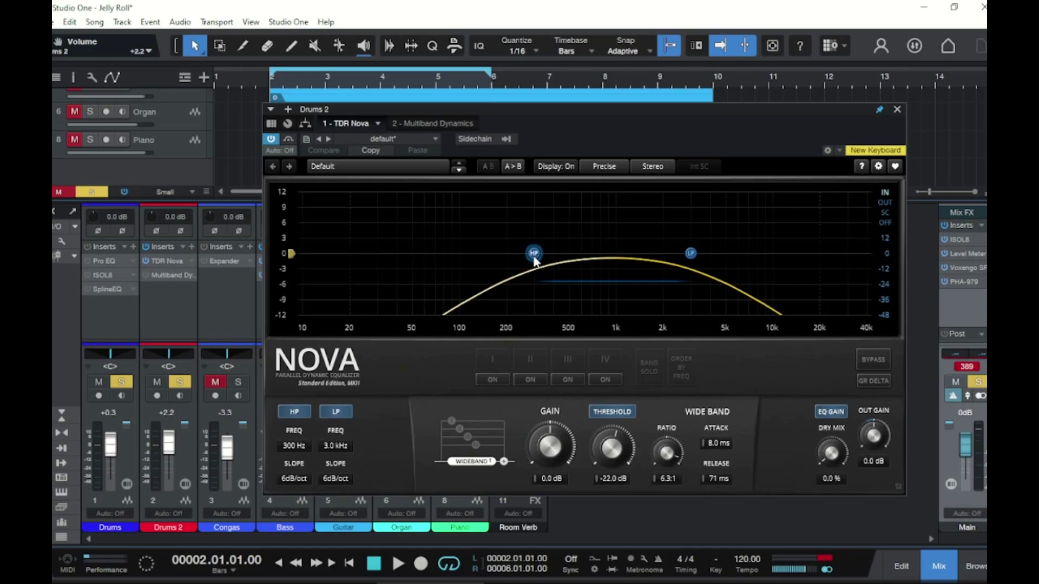
Set both the high-pass and low-pass filter slopes in TDR Nova on Drums 2 to 72 dB/oct, ending with the high-pass filter selected.
scroll(534, 255, up, 1)
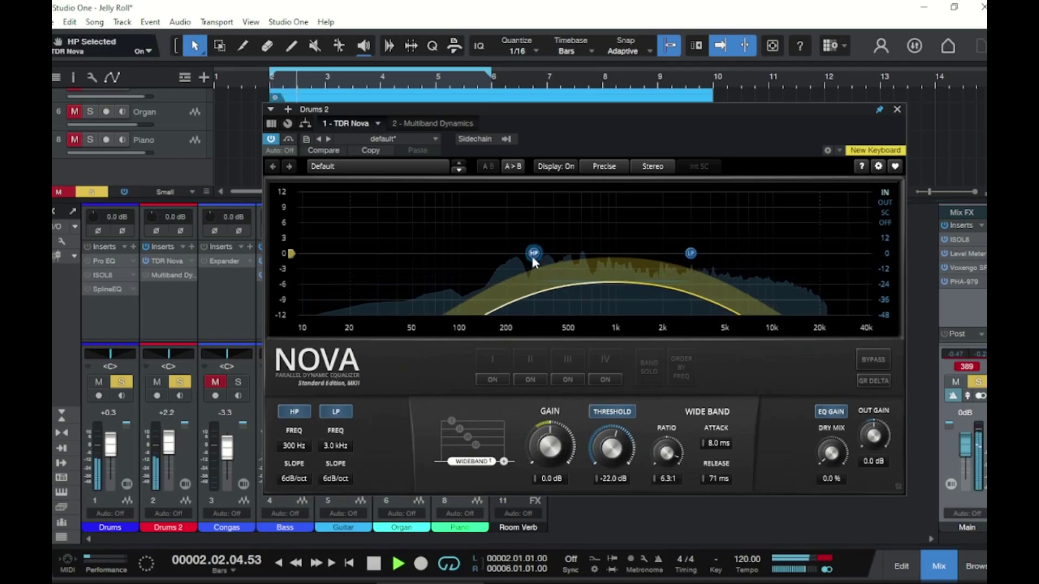
scroll(533, 253, up, 5)
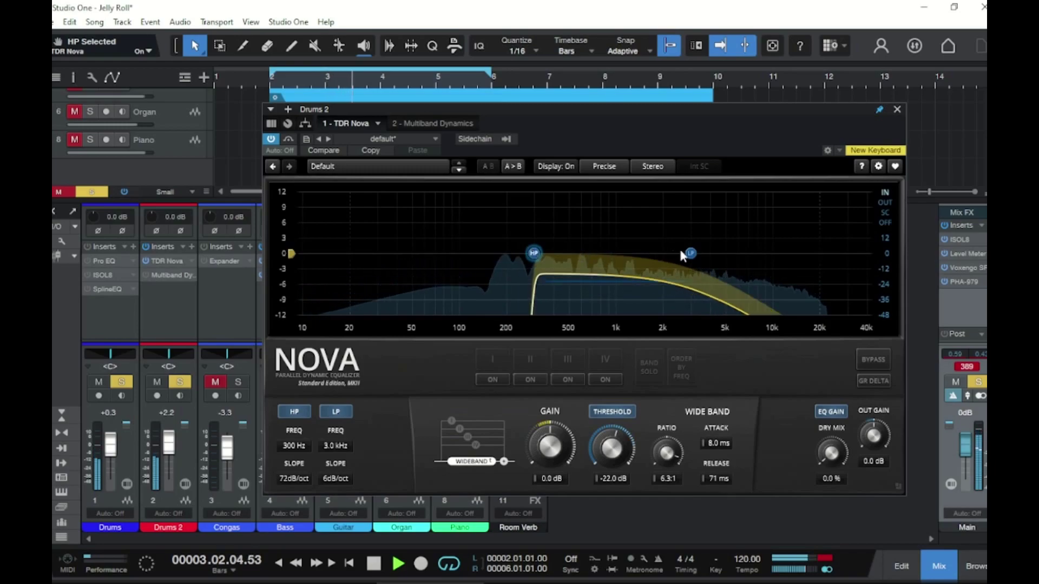
scroll(690, 253, up, 6)
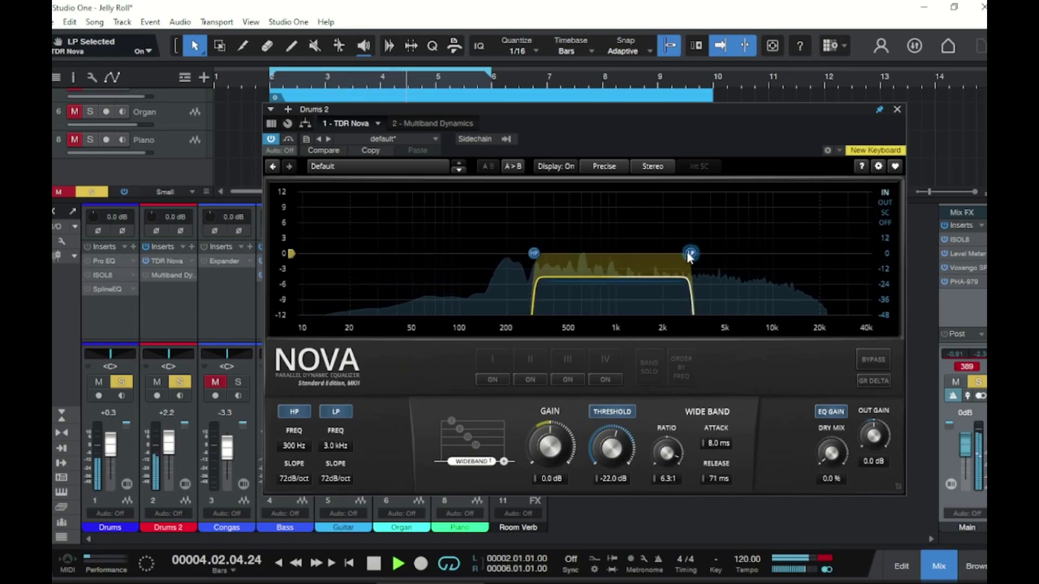
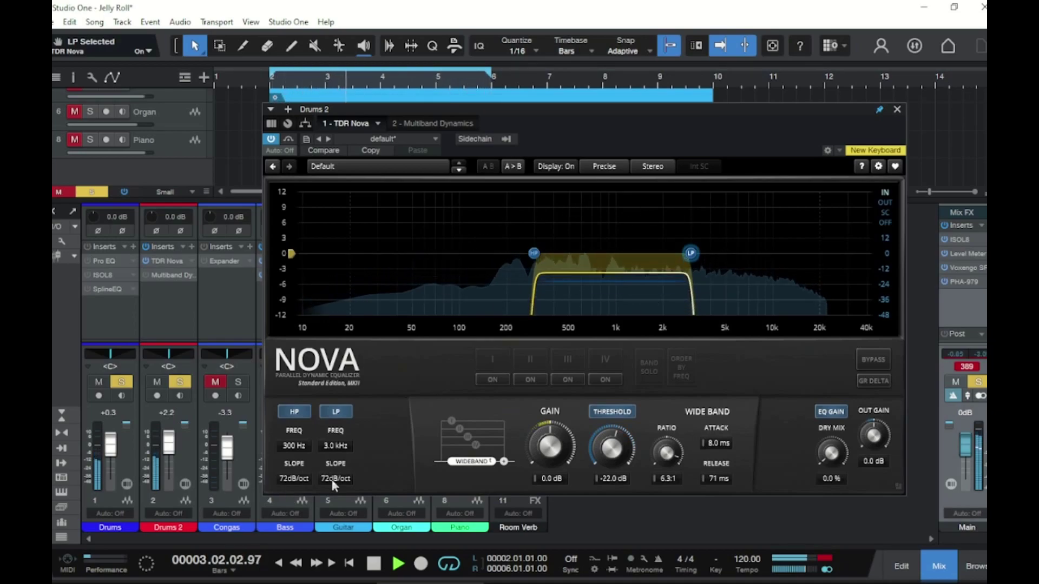
click(533, 254)
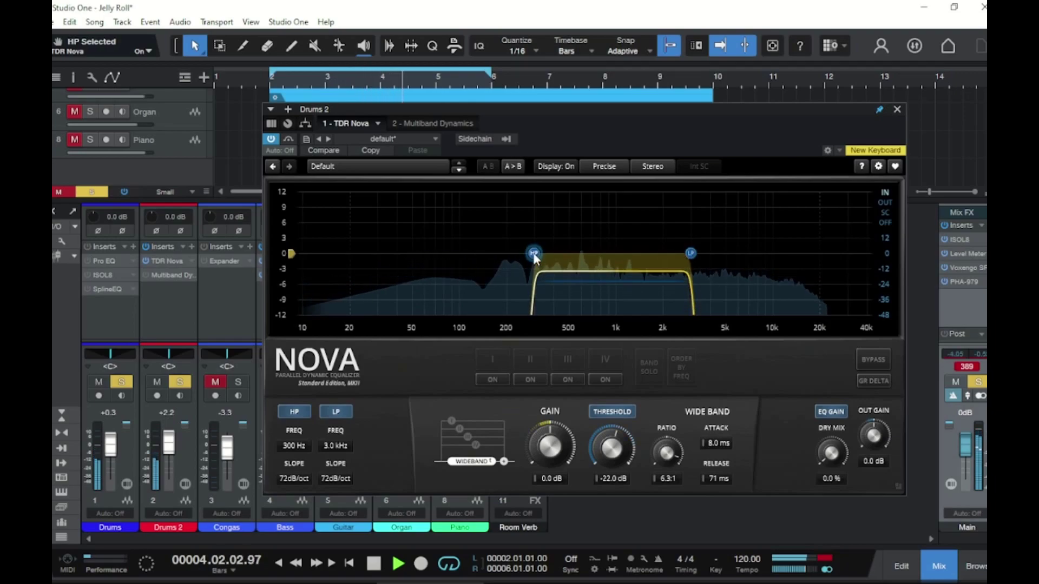
Lower both the high-pass and low-pass filter slopes in TDR Nova on Drums 2 to 6 dB/oct.
scroll(533, 254, down, 6)
click(692, 253)
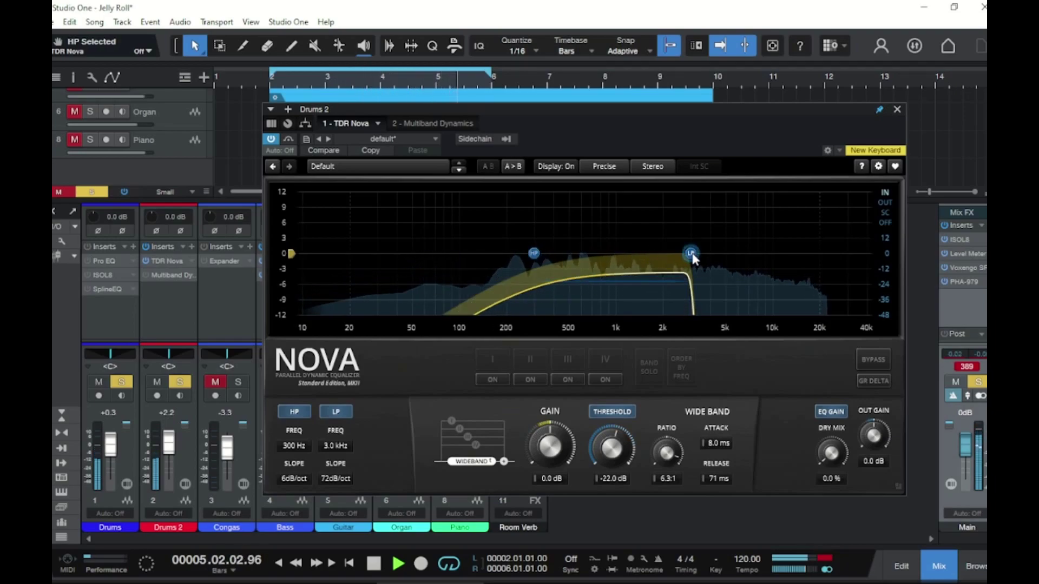
scroll(691, 253, down, 6)
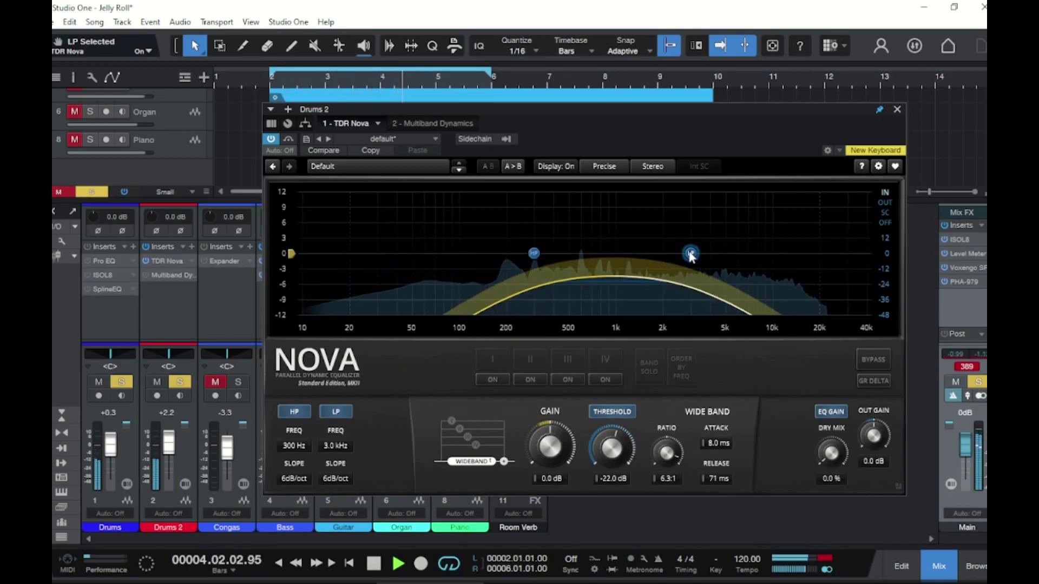
Return the low-pass and high-pass slopes to 72 dB/oct to compare the steep filters by ear.
scroll(691, 254, up, 6)
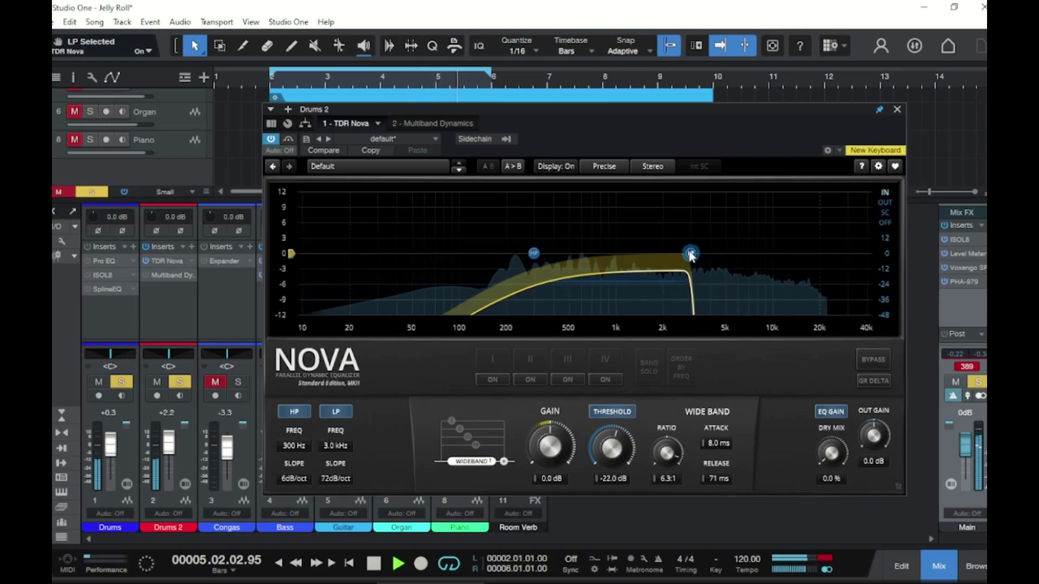
click(534, 254)
scroll(536, 255, up, 6)
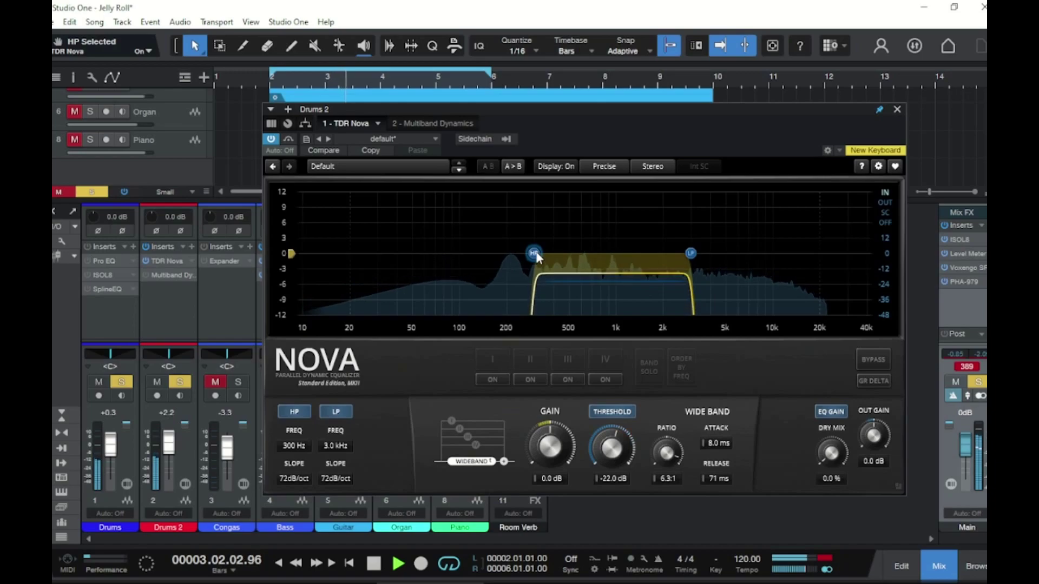
Set the high-pass and low-pass filter slopes on Drums 2 to 24 dB/oct and stop playback.
scroll(534, 254, down, 3)
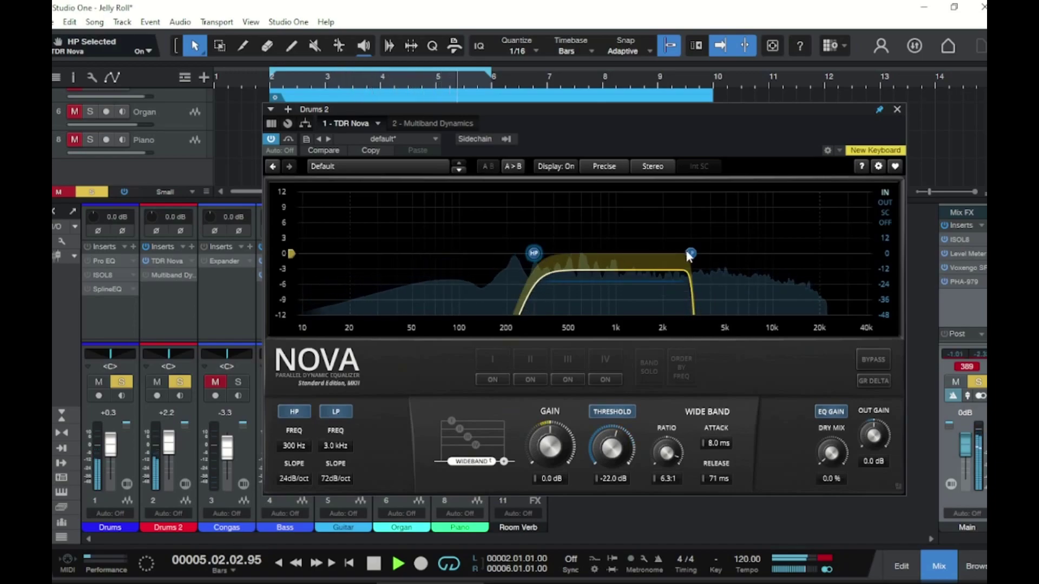
scroll(687, 253, down, 3)
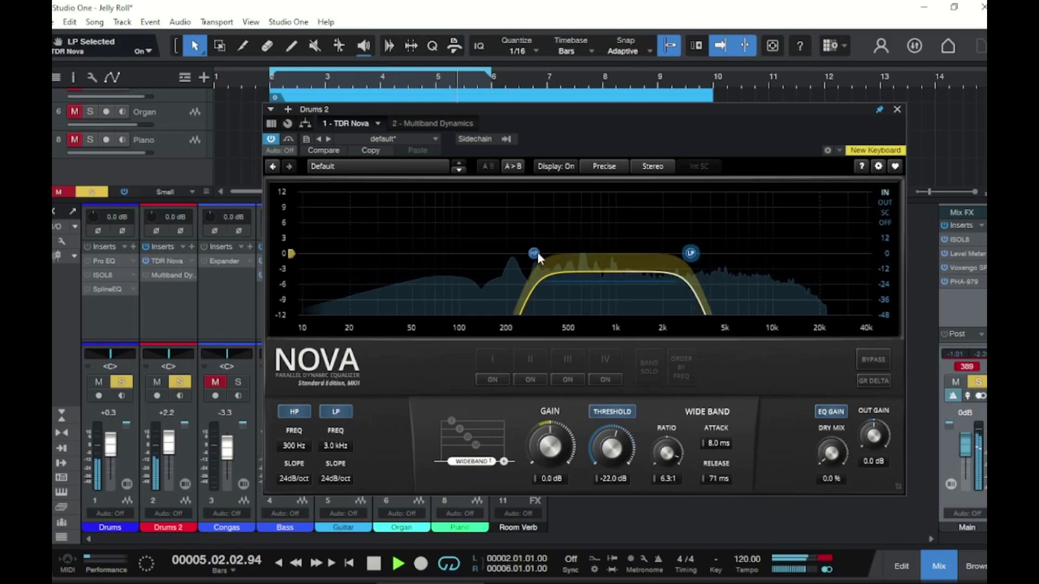
key(space)
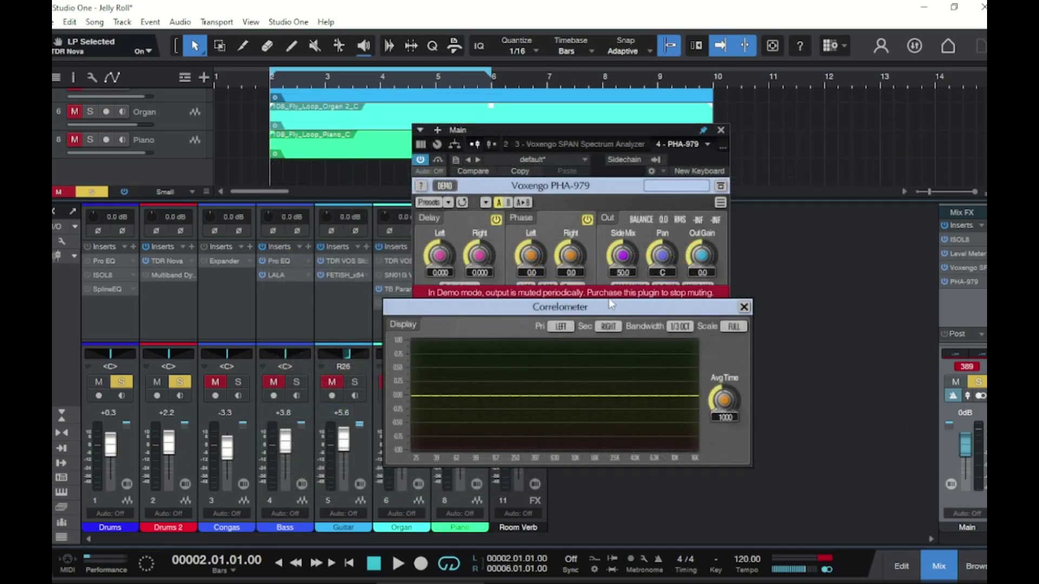
Check the correlation of the two drum tracks during playback, and pan Drums hard left and Drums 2 hard right.
key(space)
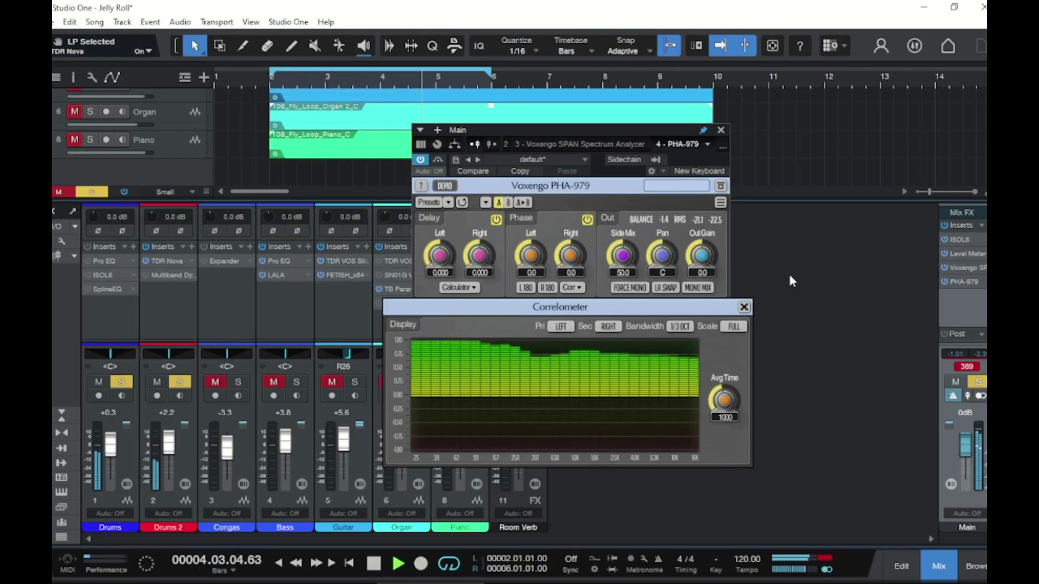
key(space)
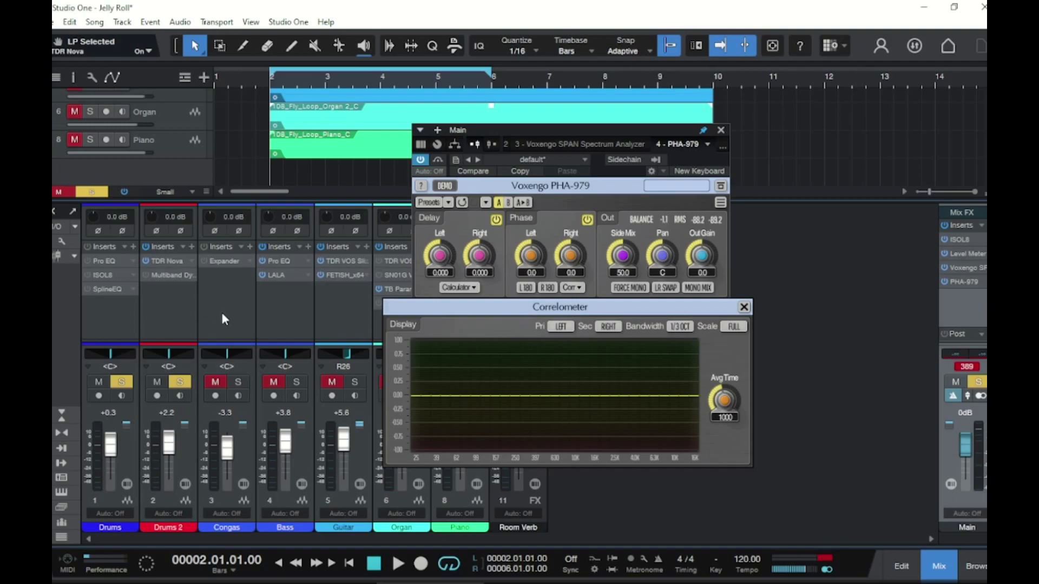
drag(110, 367, 83, 355)
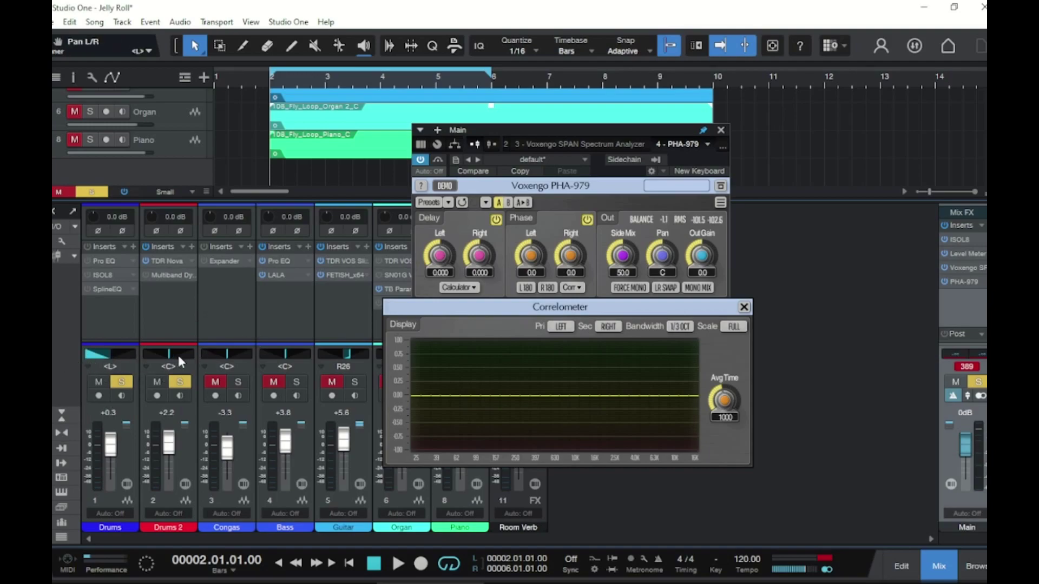
drag(169, 354, 219, 348)
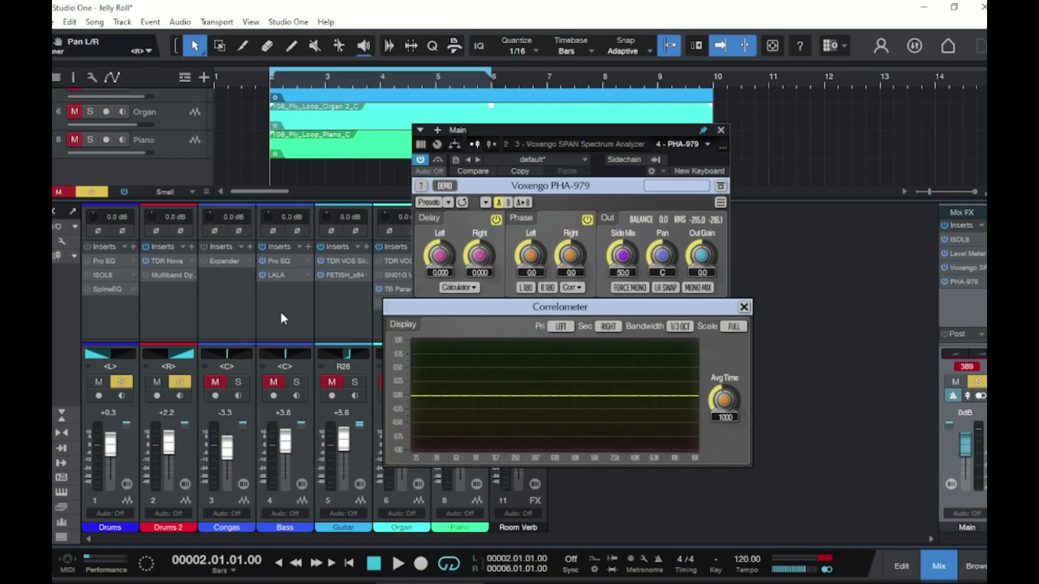
During playback, activate TDR Nova on Drums 2 and switch off its wideband threshold to compare the correlation in the Correlometer.
key(space)
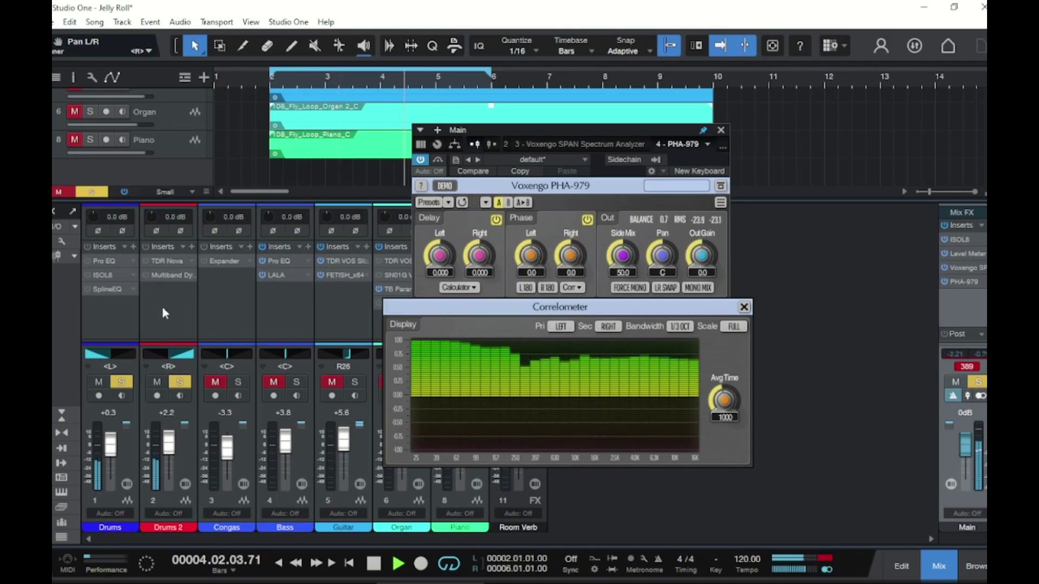
click(146, 262)
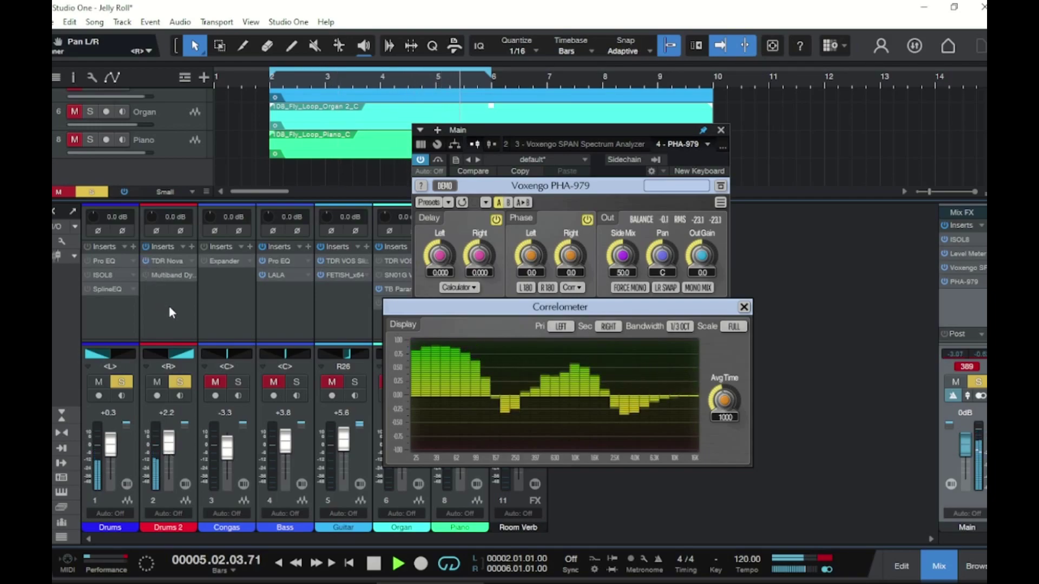
click(168, 261)
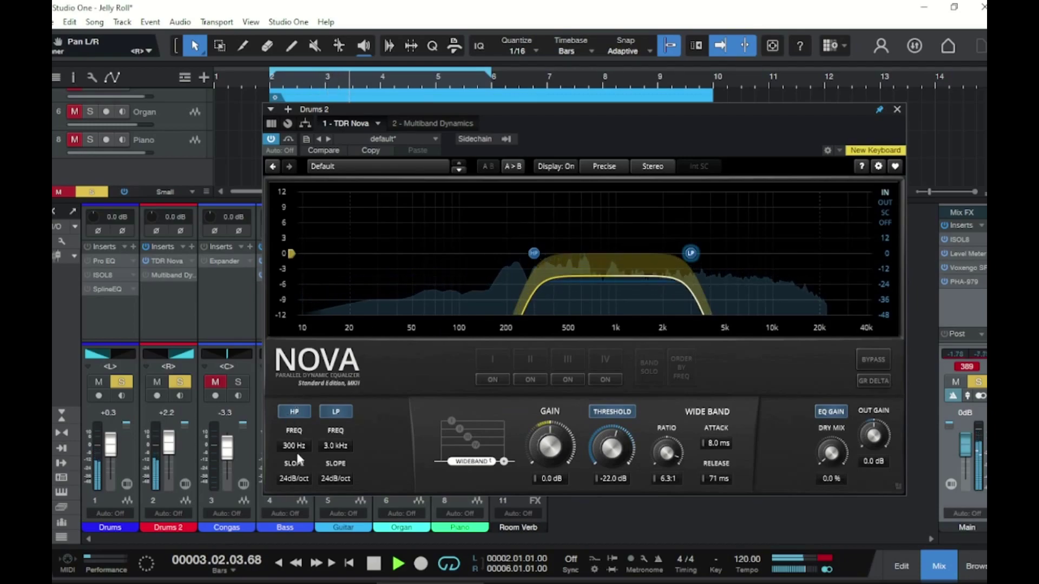
click(619, 413)
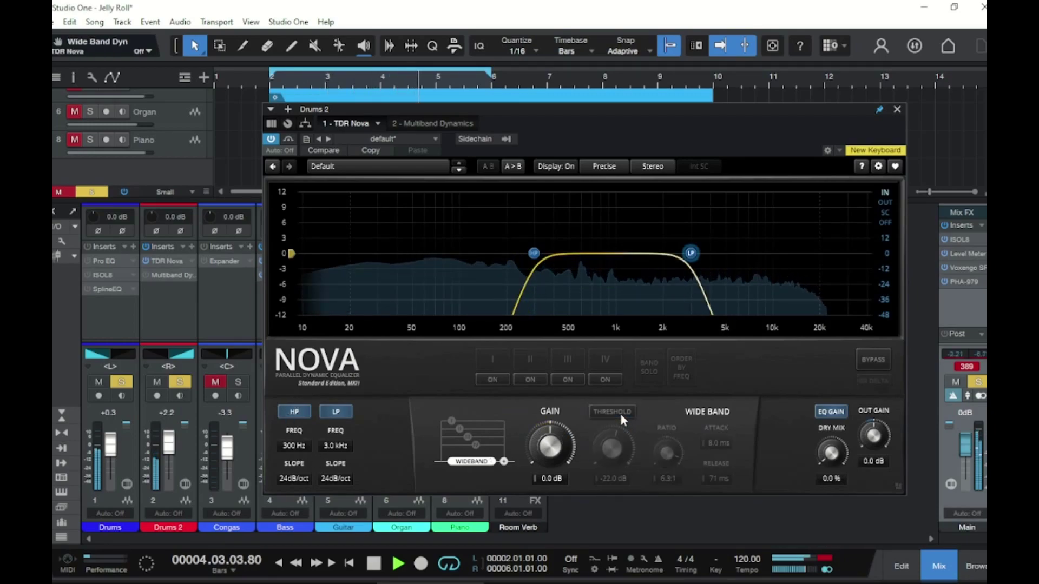
click(897, 109)
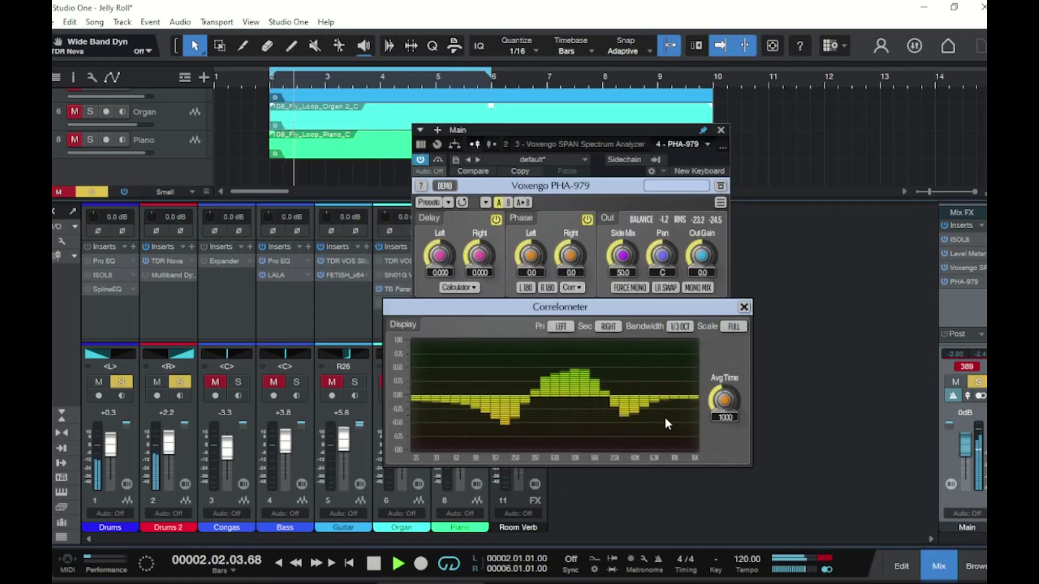
key(space)
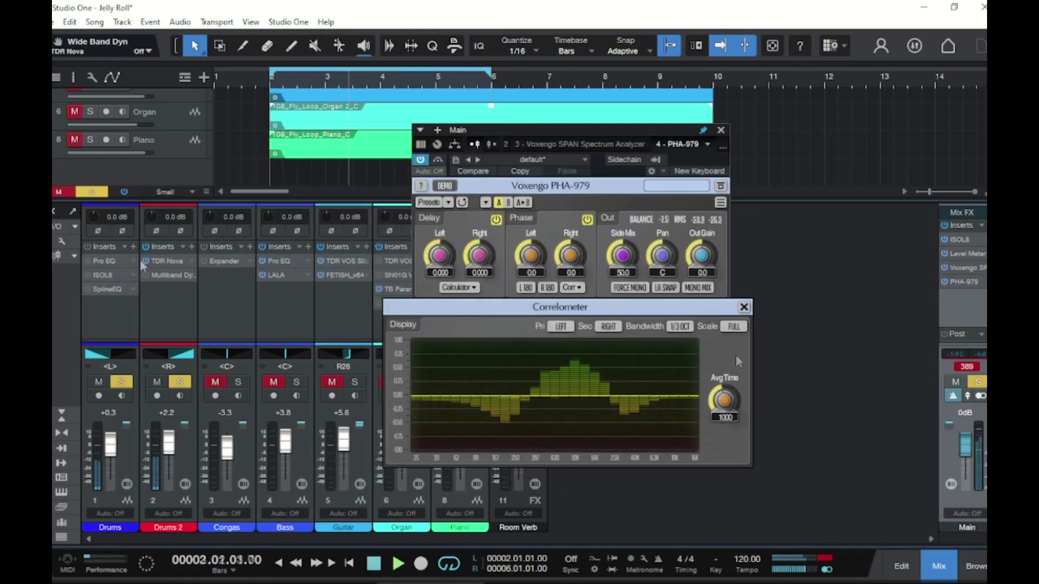
Activate and open Multiband Dynamics on Drums 2, and compare its processed and bypassed sound during playback.
click(143, 275)
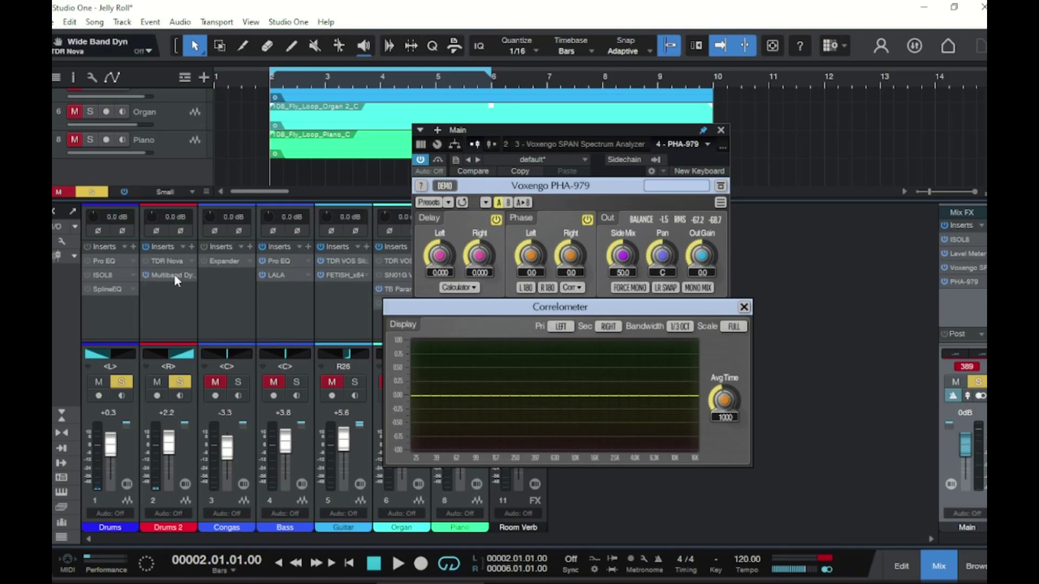
click(172, 275)
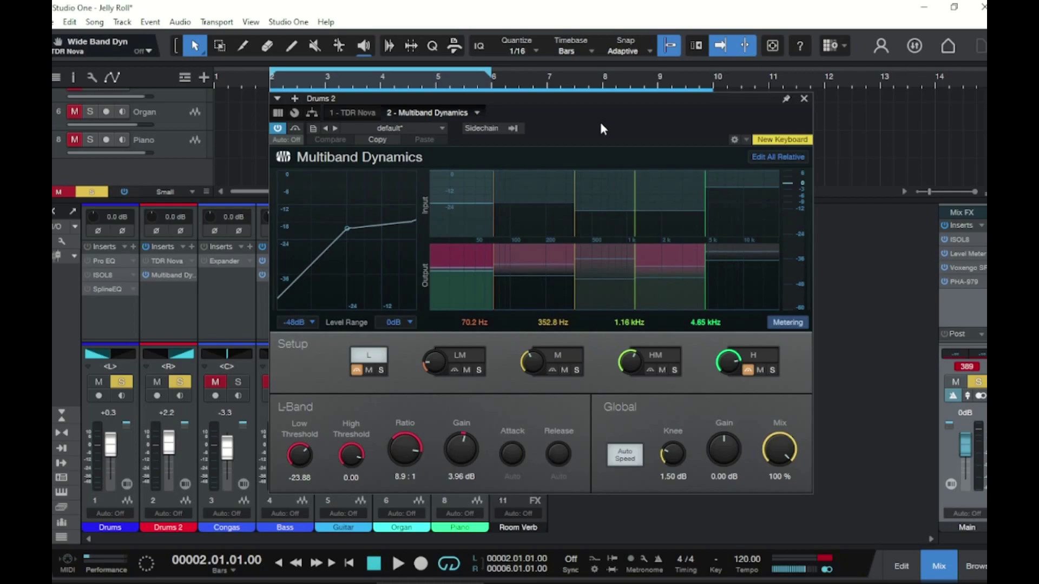
key(space)
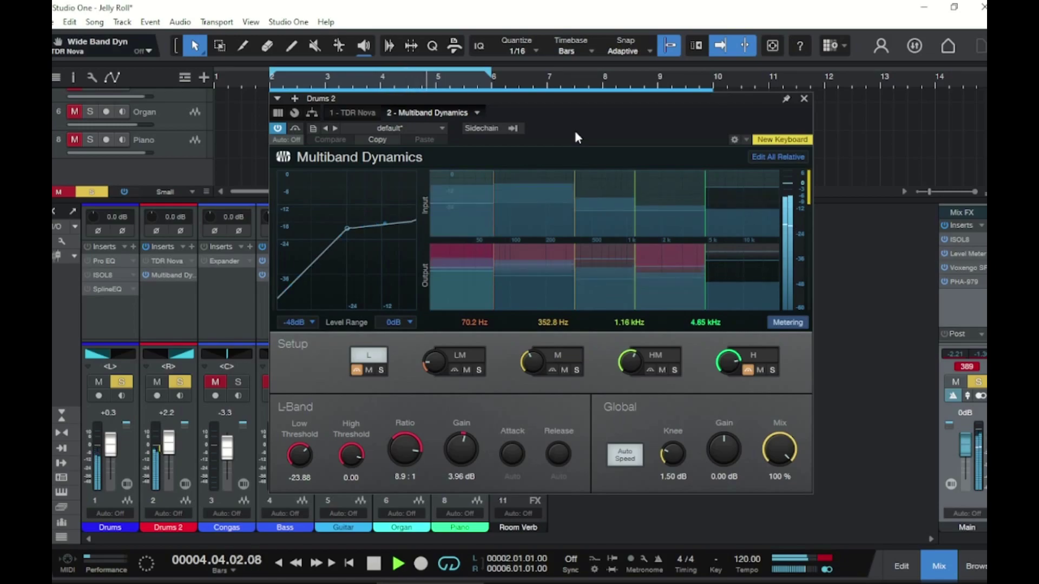
click(295, 129)
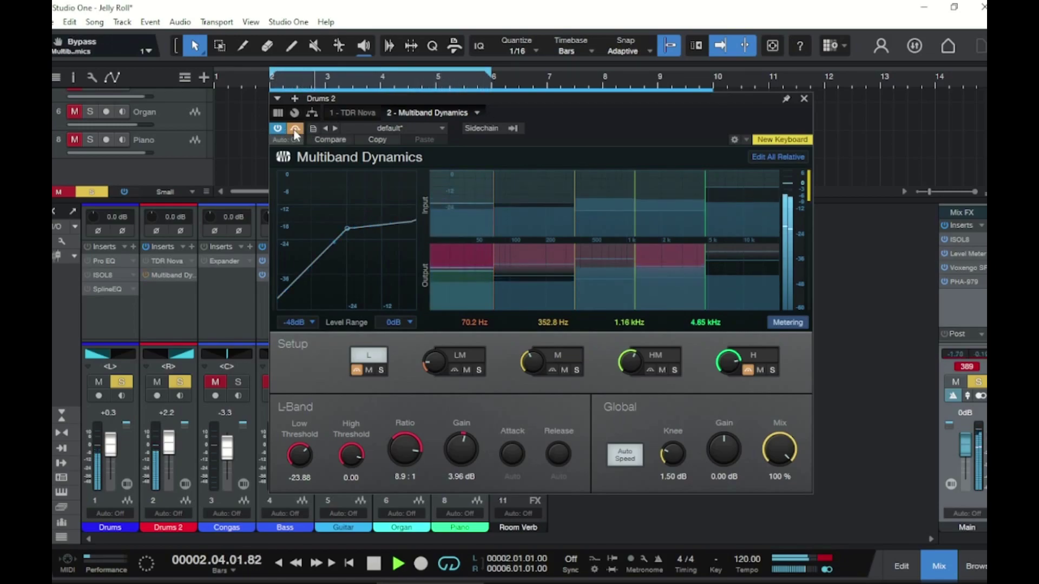
click(295, 129)
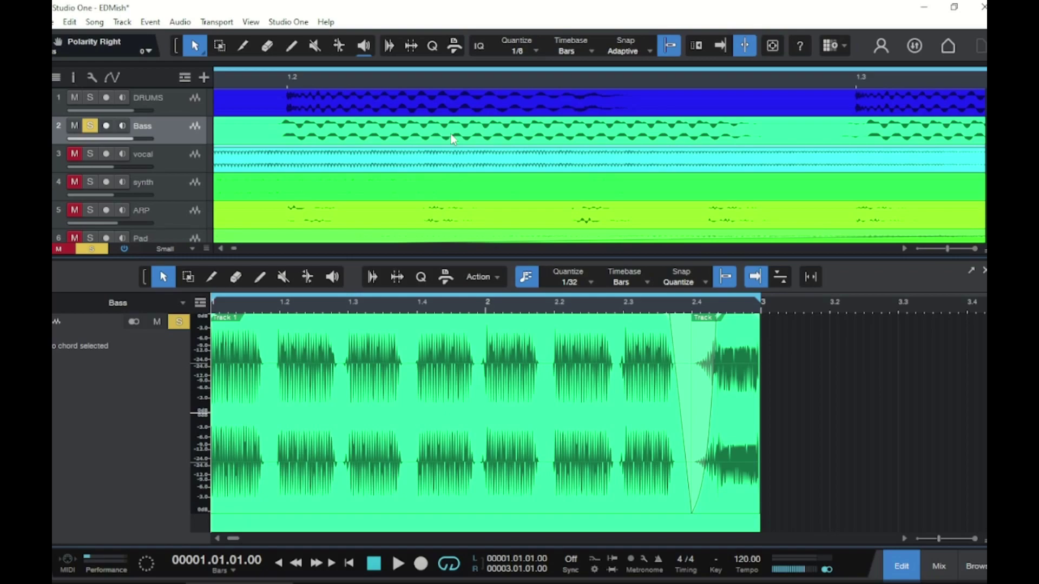
Show the mixer and play the soloed Bass, toggling its polarity inversion and ending with it off, to compare the MStereoScope display.
key(F3)
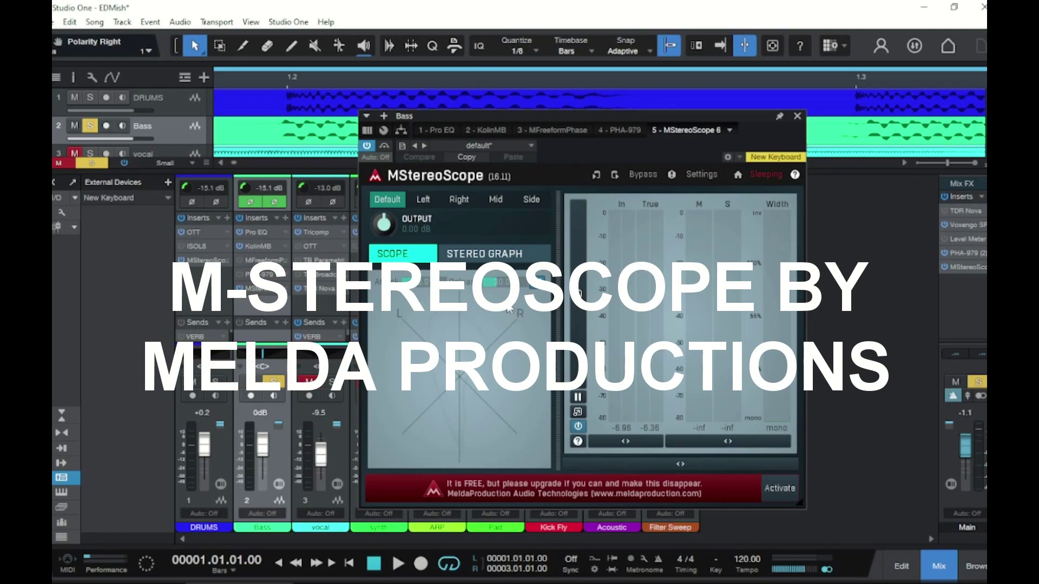
key(space)
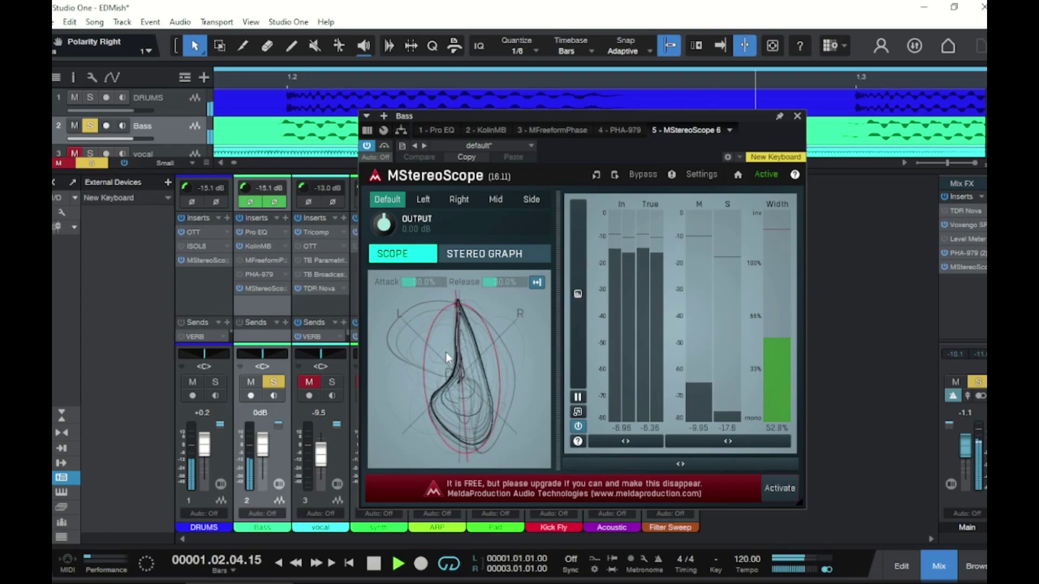
click(248, 202)
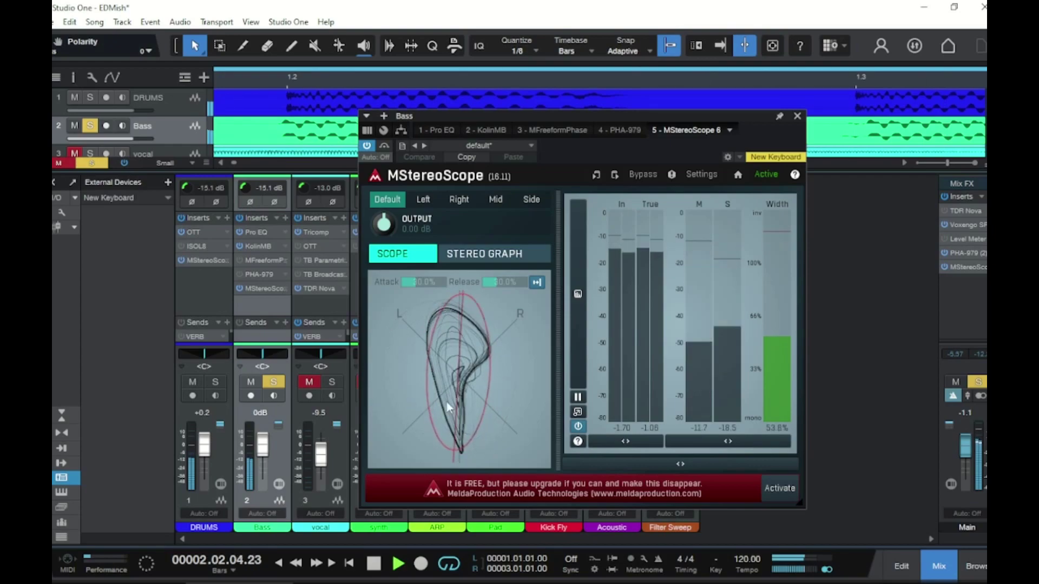
click(262, 202)
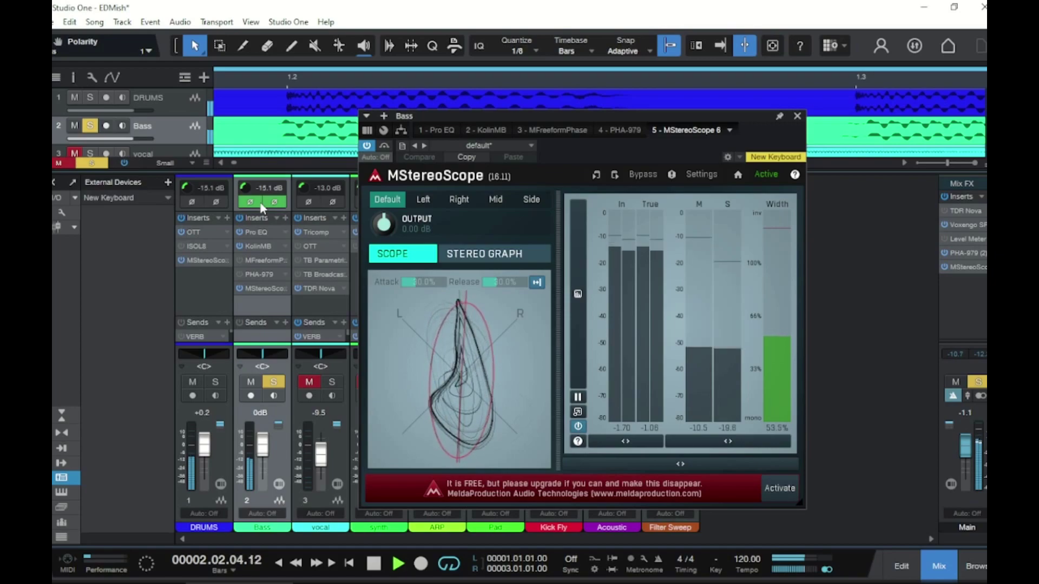
click(260, 203)
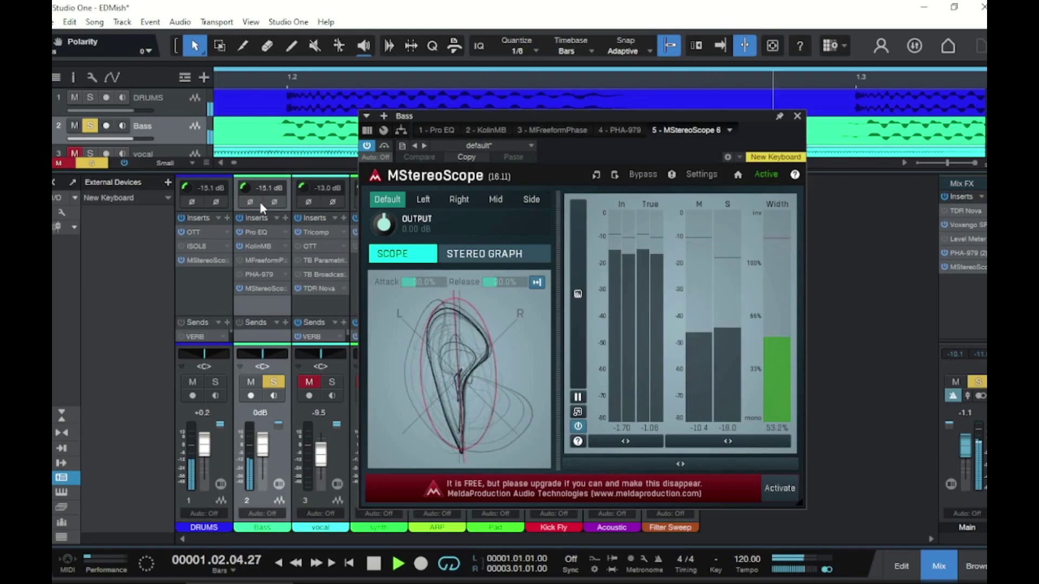
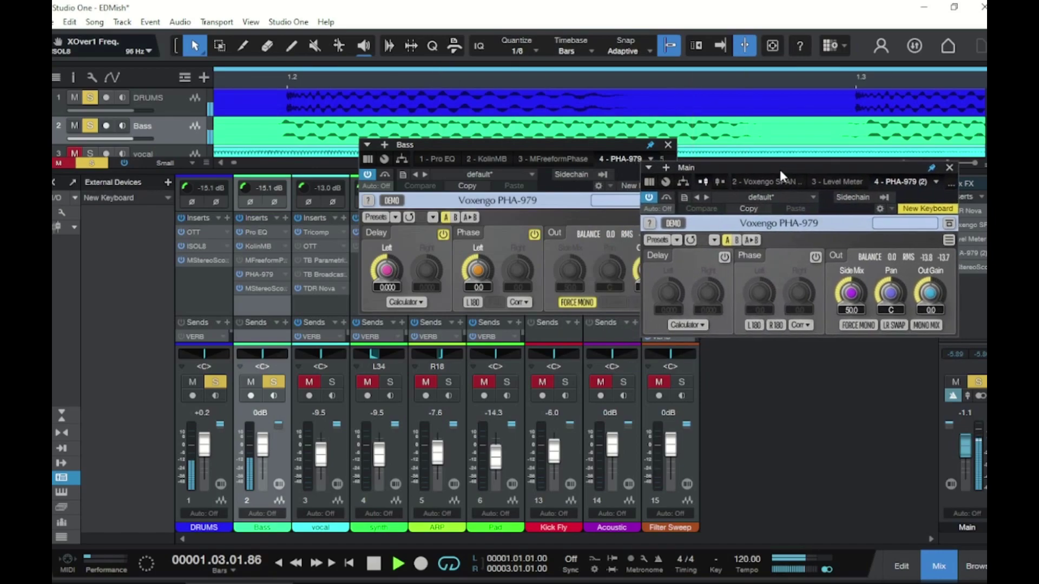
Open the Correlometer of PHA-979 on Main, move the Bass plug-in window clear, and pan DRUMS hard left and Bass hard right.
click(825, 307)
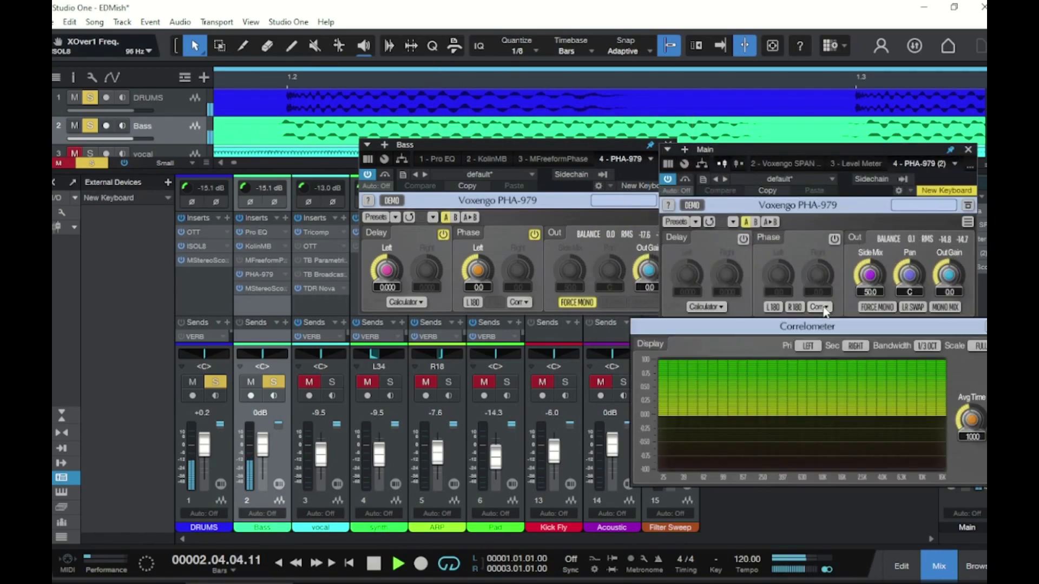
drag(531, 147, 473, 161)
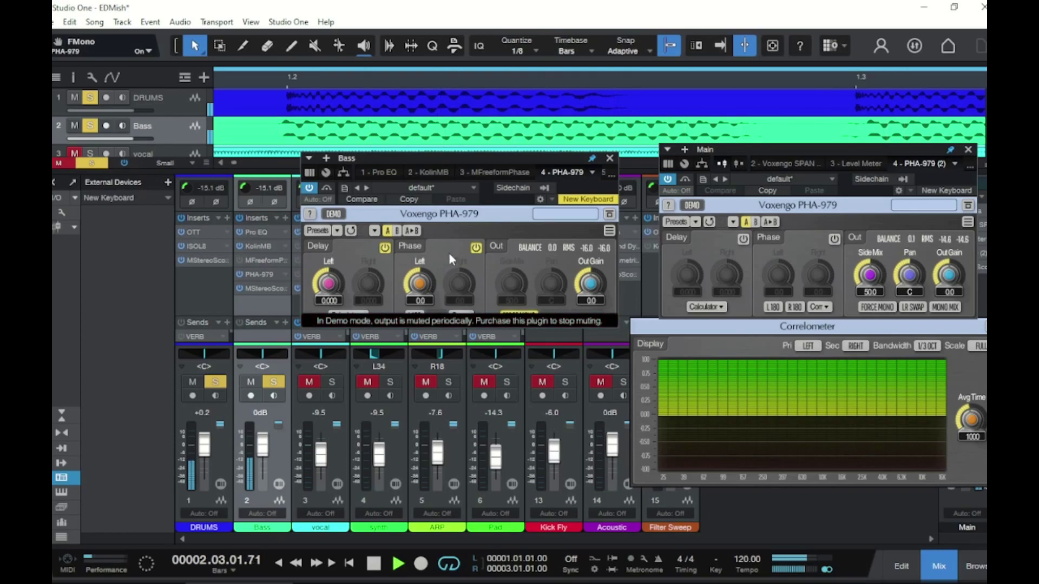
drag(263, 352, 276, 359)
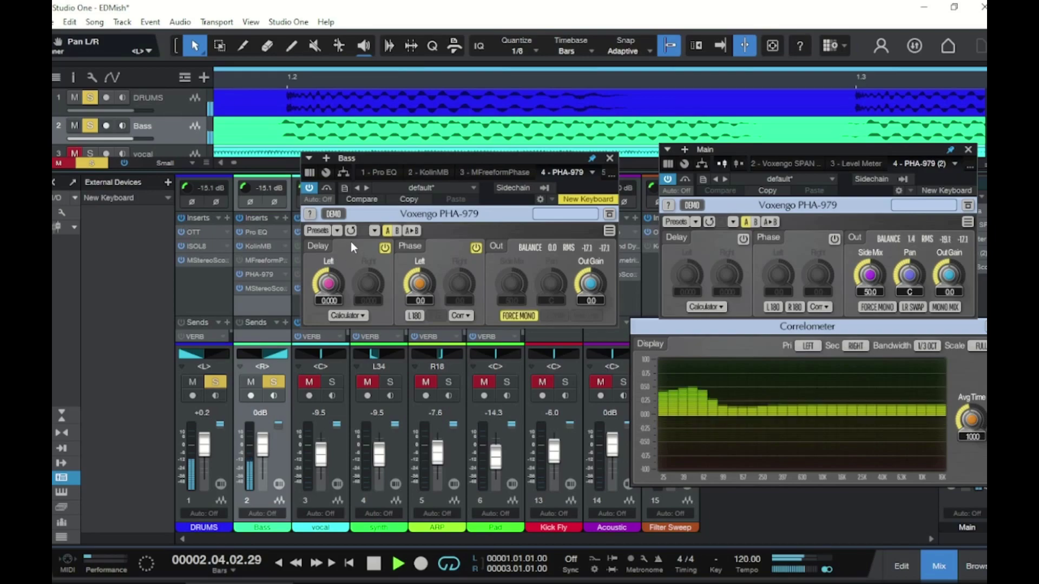
Open the Delay Time Calculator of PHA-979 on the Bass channel.
click(338, 232)
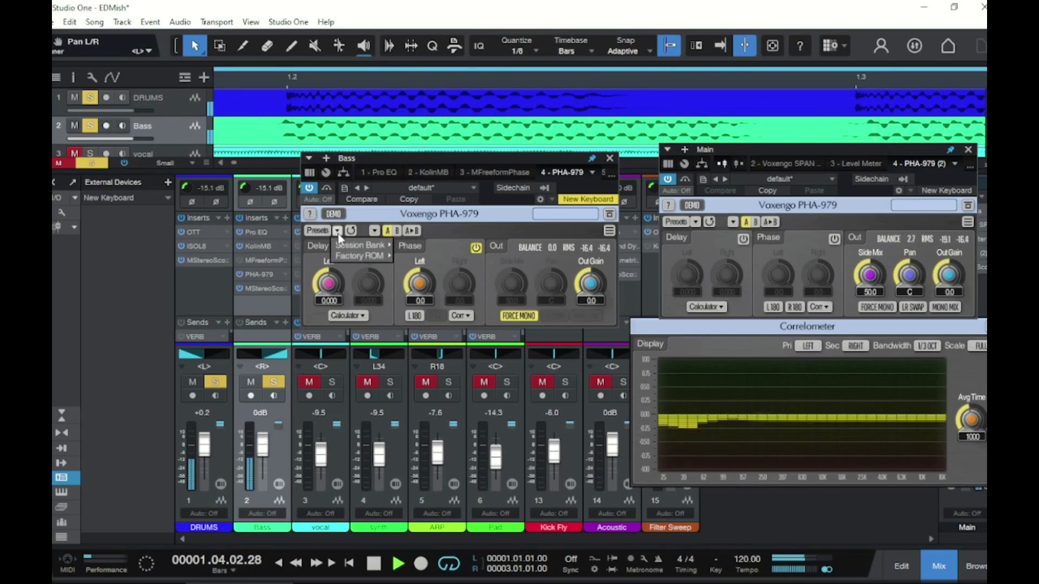
click(344, 269)
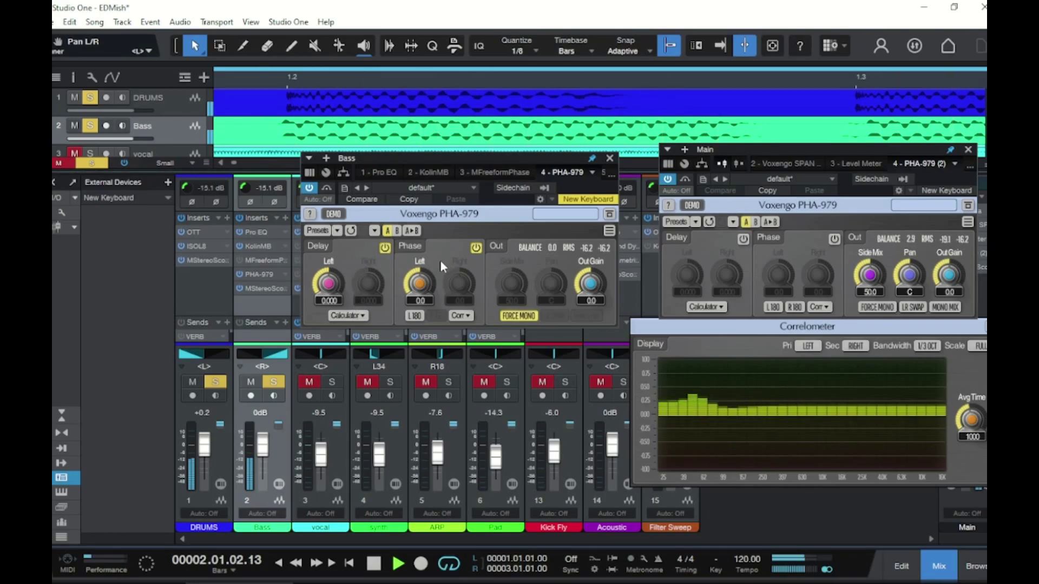
click(337, 231)
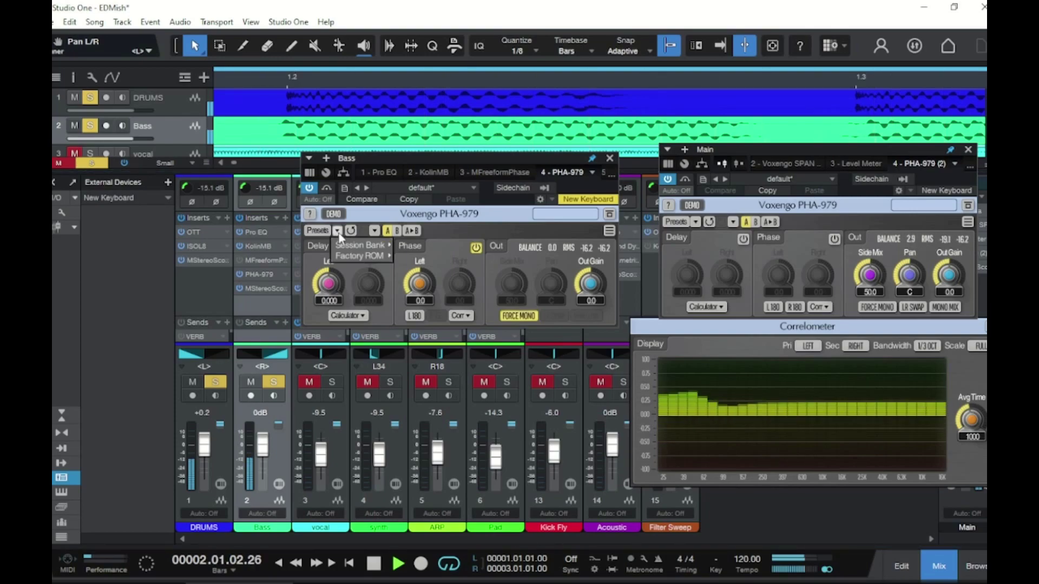
click(348, 316)
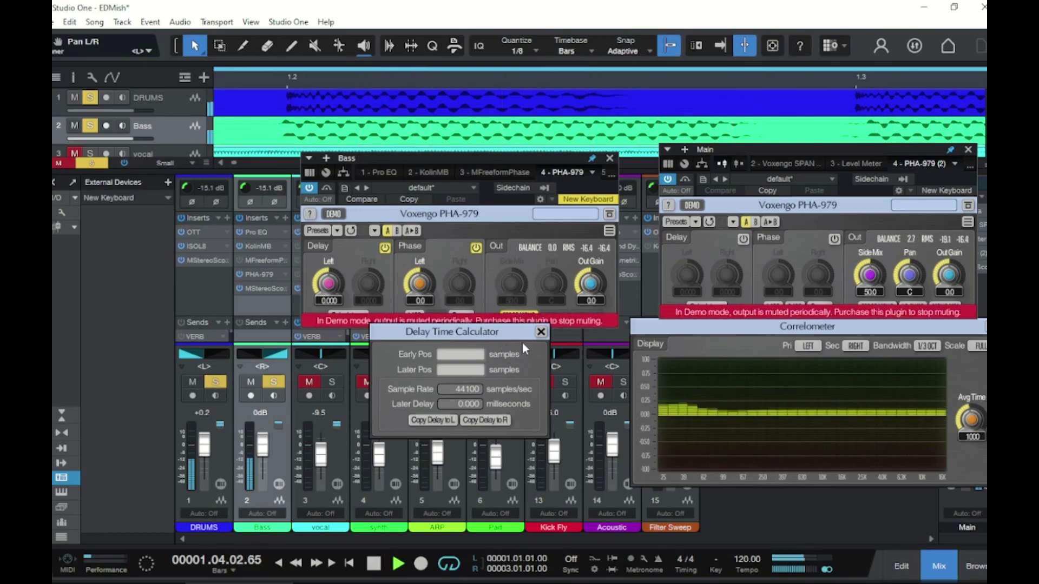
Vary the left delay and left phase of PHA-979 on Bass during playback, ending at 6.613 ms and 17.5 degrees.
click(541, 331)
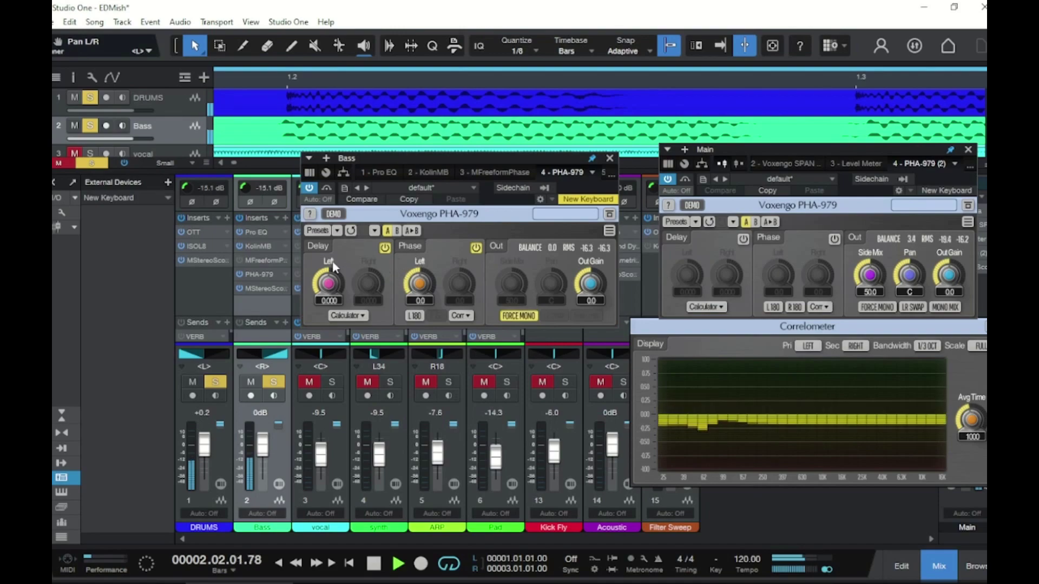
mouse_move(331, 268)
mouse_down()
mouse_move(331, 290)
mouse_move(329, 237)
mouse_move(328, 269)
mouse_up()
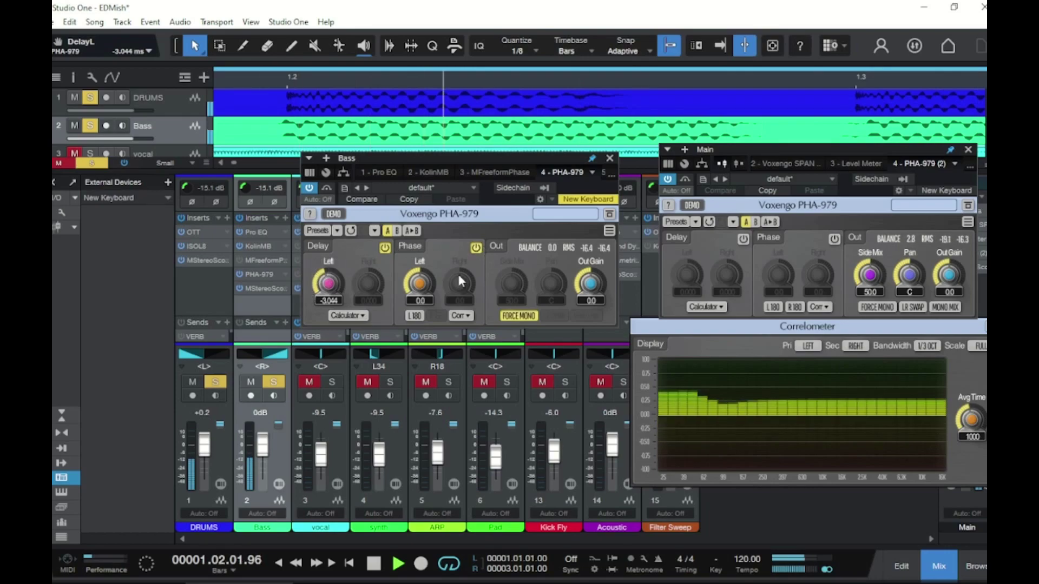
click(419, 283)
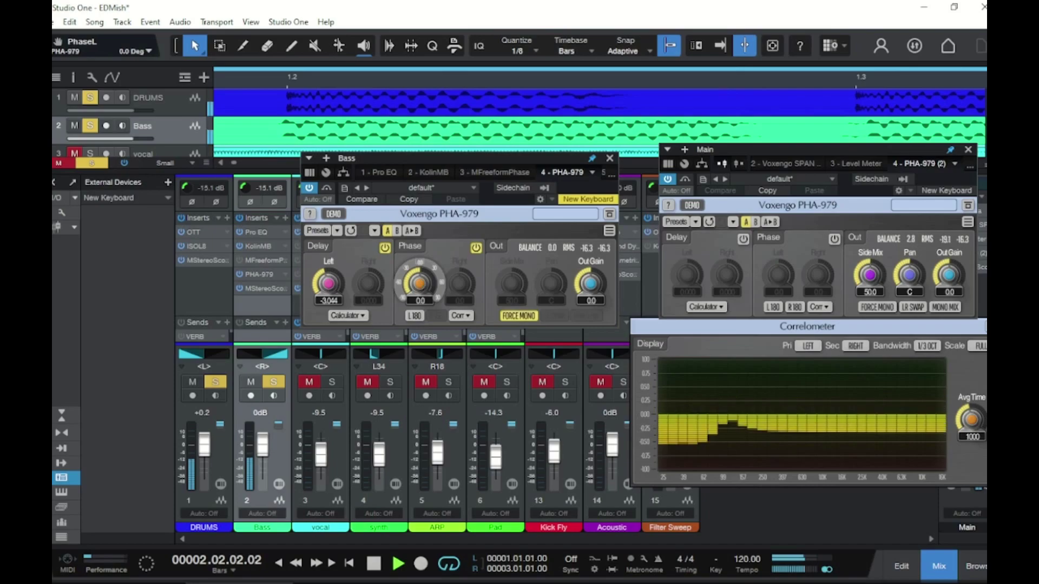
drag(419, 283, 419, 268)
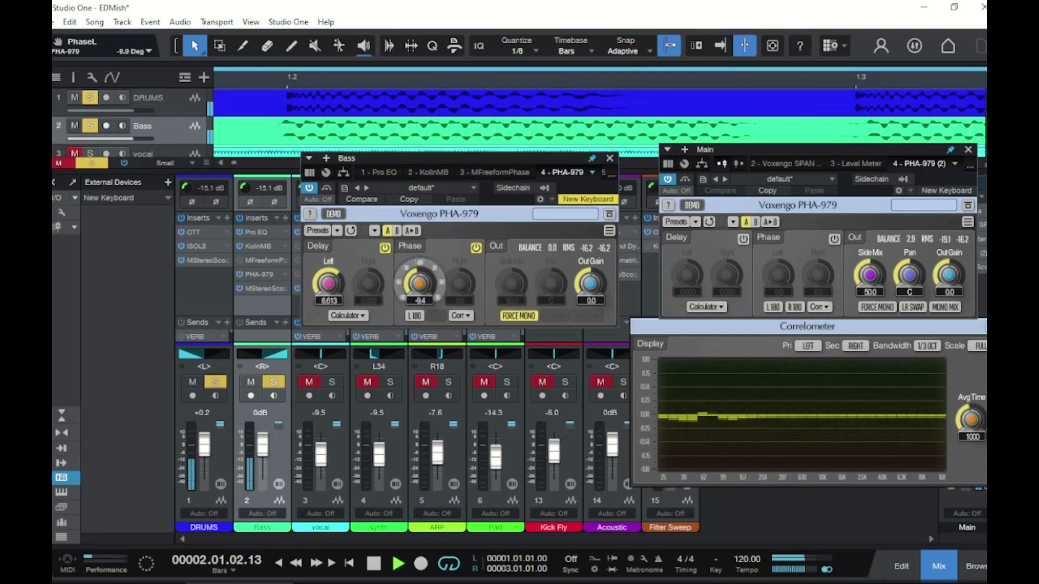
drag(420, 283, 419, 280)
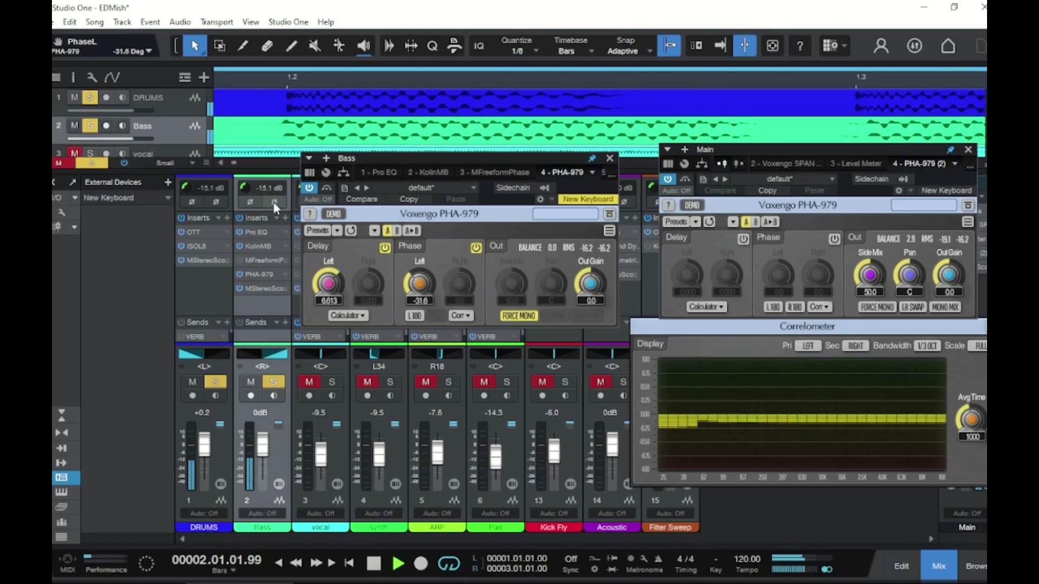
mouse_move(423, 287)
mouse_down()
mouse_move(430, 292)
mouse_move(430, 274)
mouse_up()
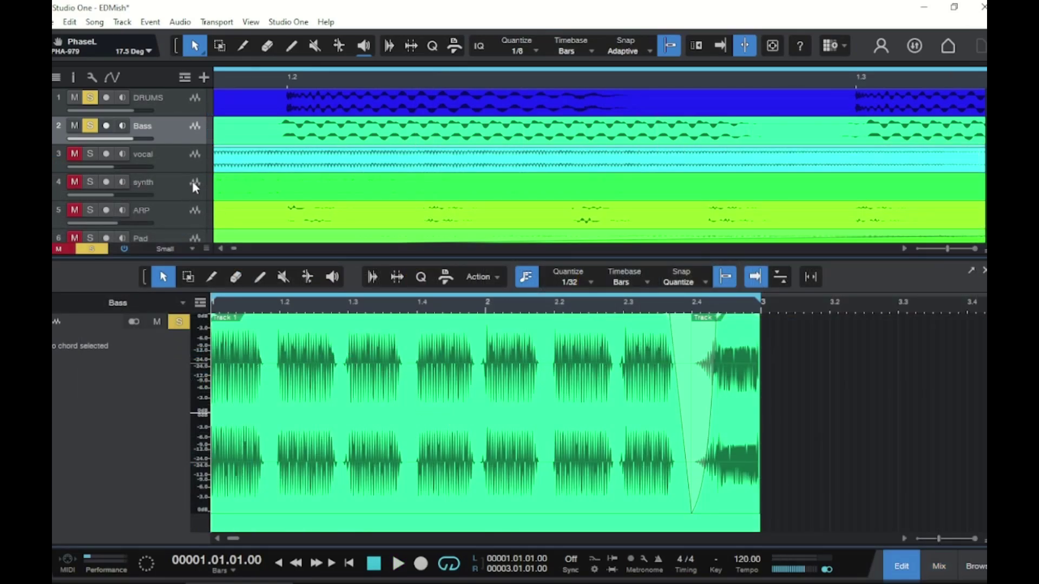
Duplicate the Bass track with its audio and split the bass part into slices alternating between Bass and Bass 2.
right_click(173, 125)
click(216, 216)
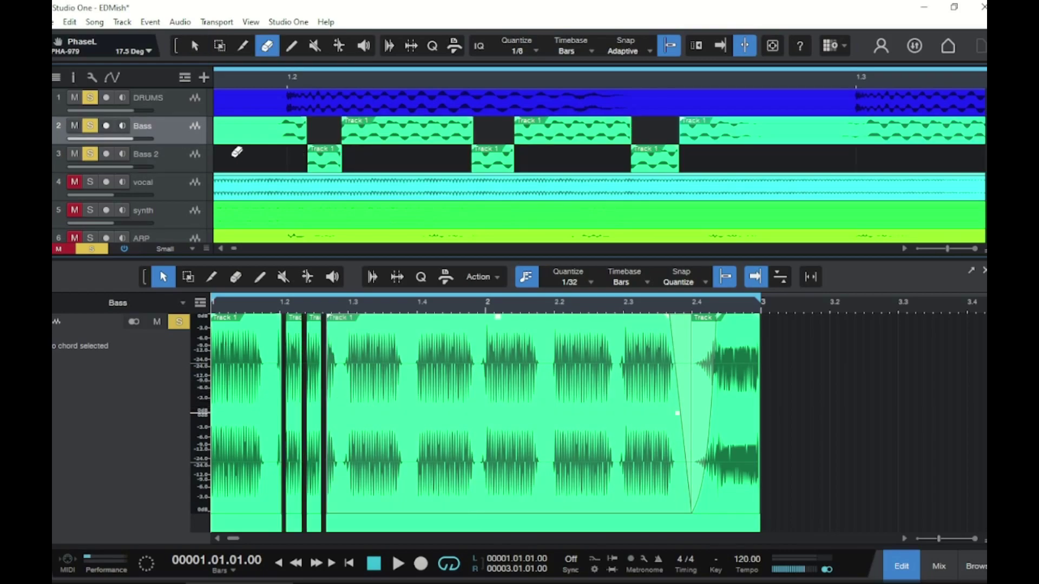
click(193, 46)
click(291, 170)
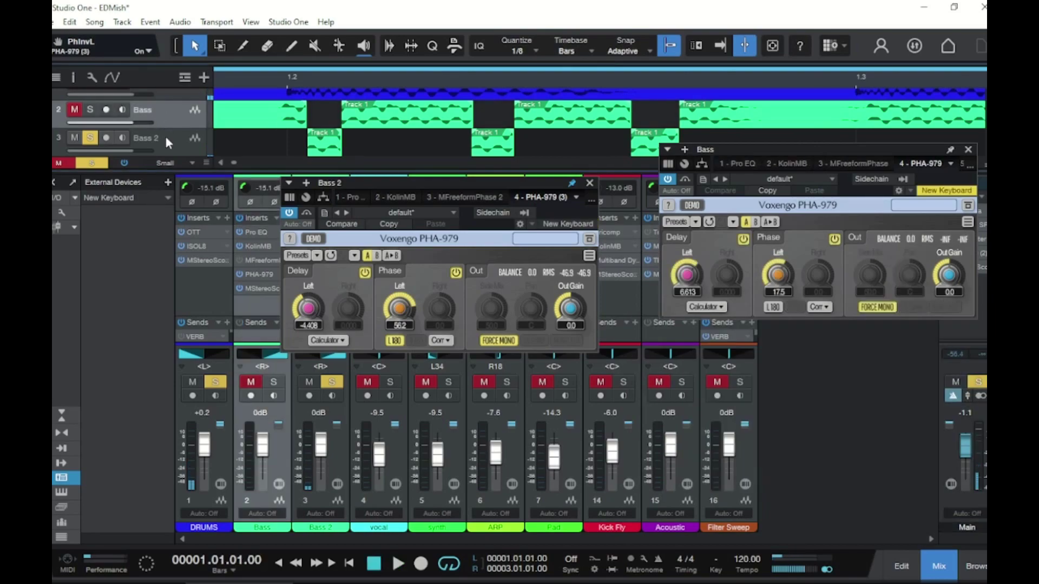
click(167, 138)
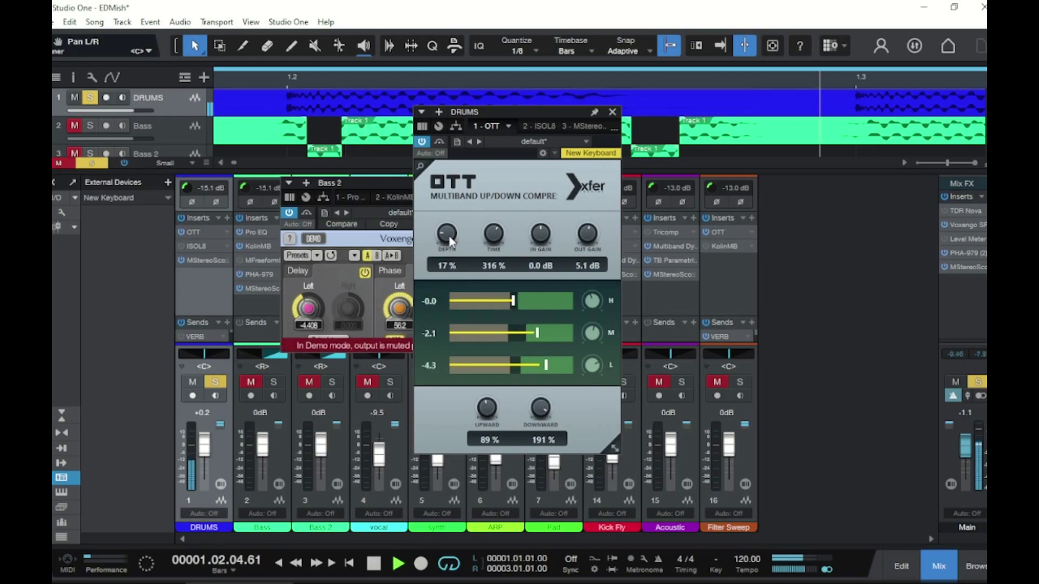
Vary the OTT depth on DRUMS during playback, ending at 87 %, and stop playback.
drag(450, 240, 446, 226)
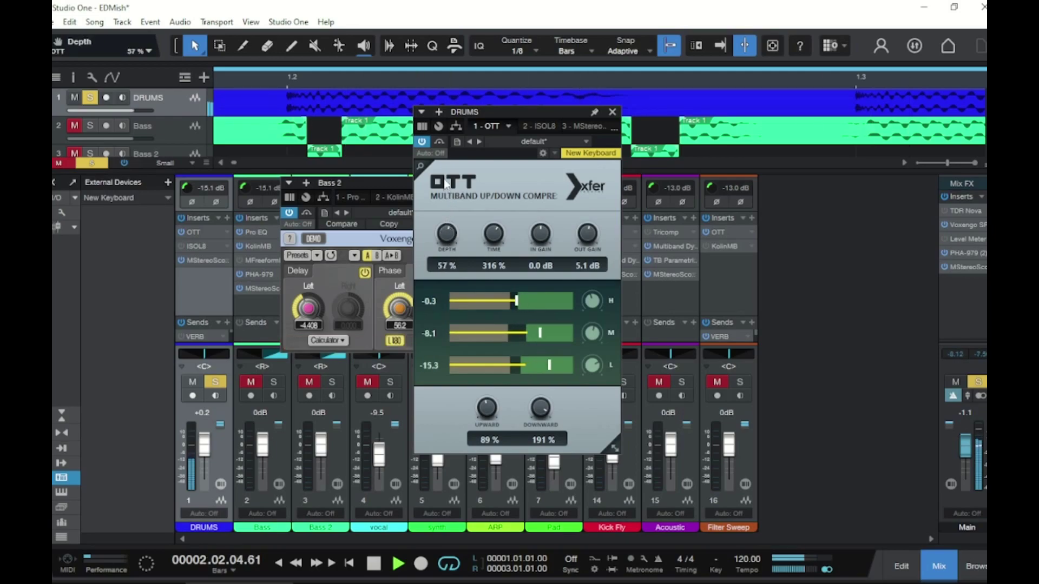
mouse_move(448, 144)
mouse_down()
mouse_move(456, 131)
mouse_move(453, 141)
mouse_up()
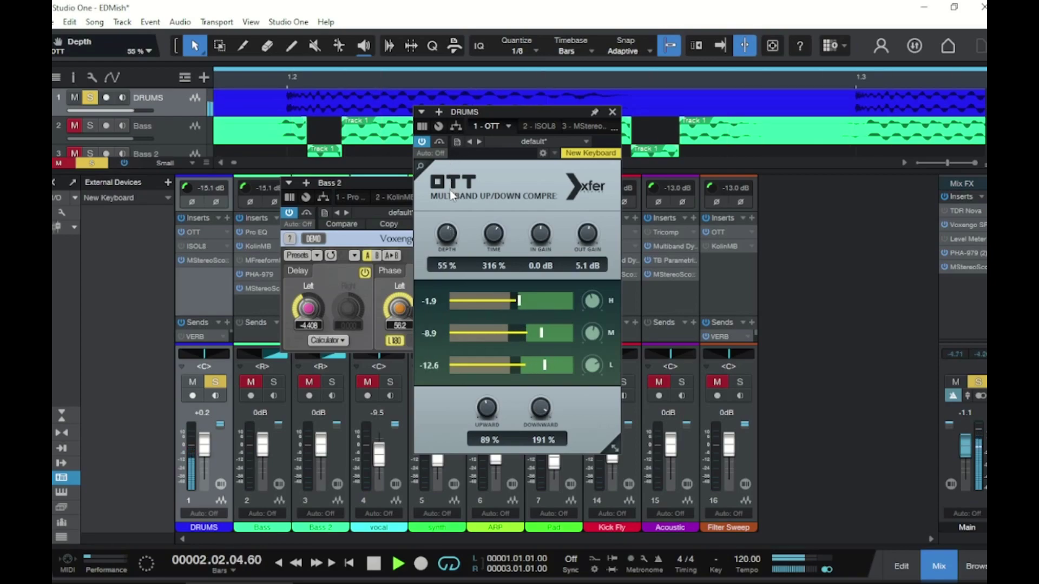
drag(447, 232, 450, 196)
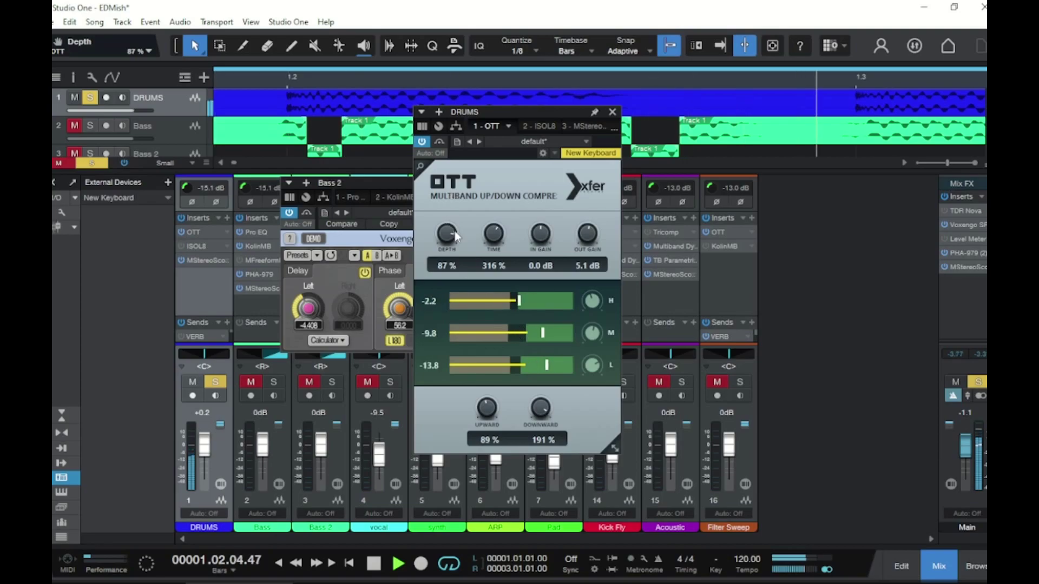
key(space)
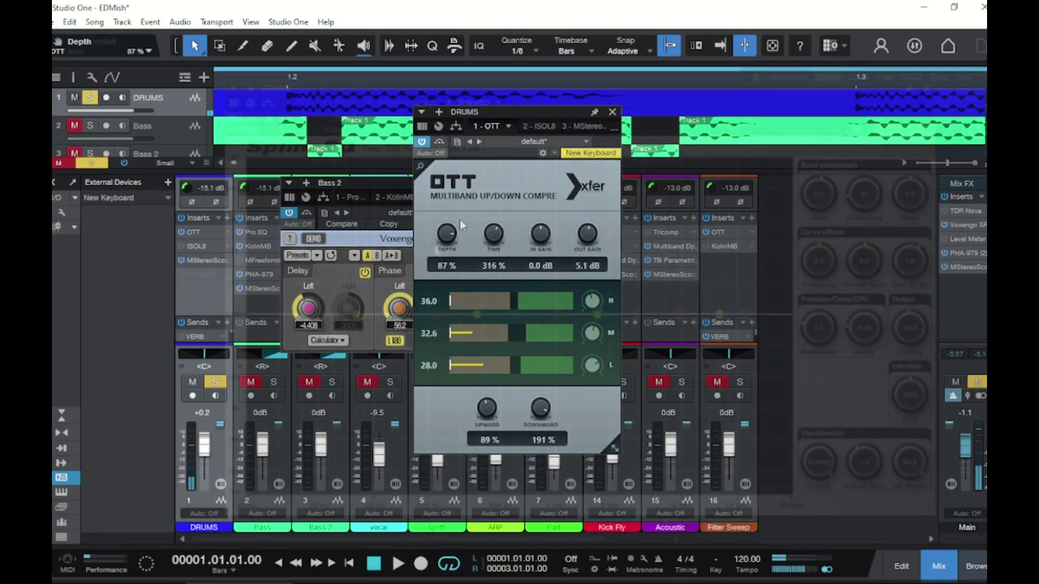